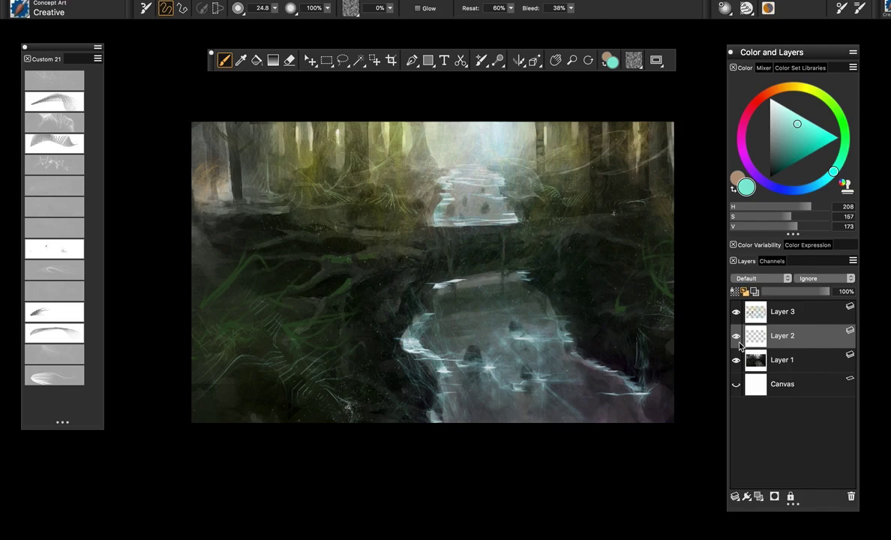
# - Compare the forest stream painting with and without Layer 3 and Layer 2 by switching each layer's visibility
pyautogui.click(736, 312)
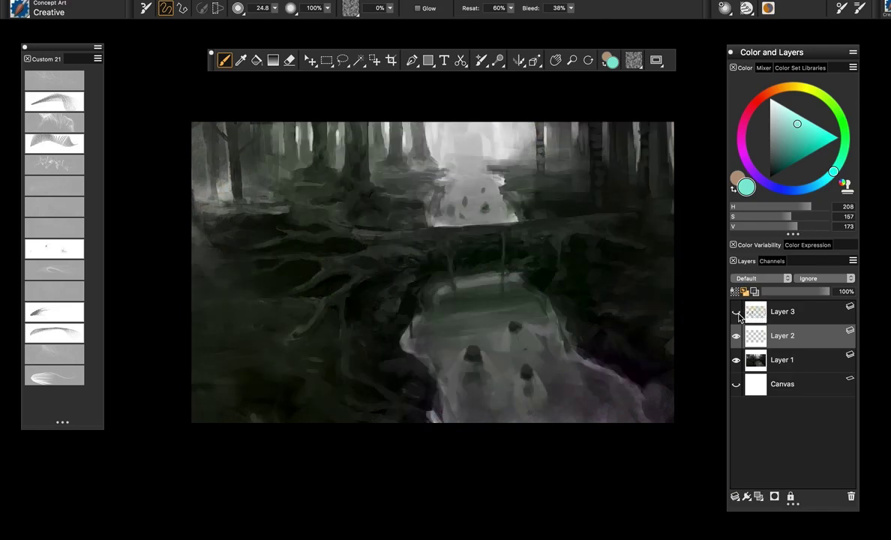
pyautogui.click(737, 314)
pyautogui.click(737, 313)
pyautogui.click(736, 313)
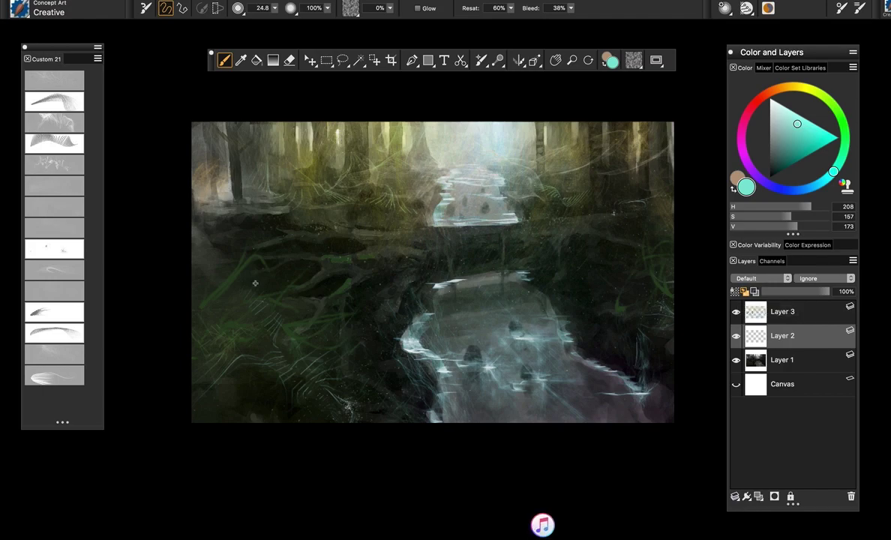
pyautogui.press('m')
pyautogui.moveTo(266, 302); pyautogui.dragTo(312, 331)
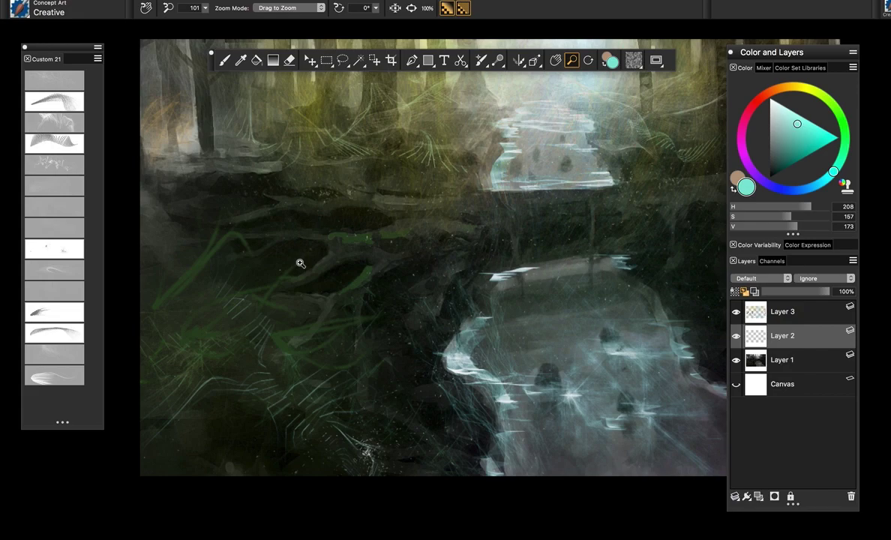
pyautogui.moveTo(581, 282); pyautogui.dragTo(524, 300)
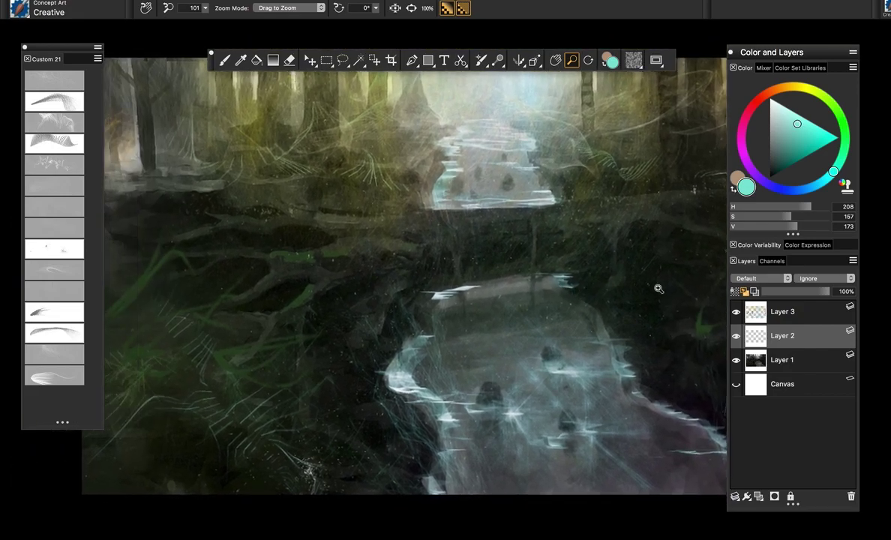
pyautogui.click(735, 335)
pyautogui.click(736, 311)
pyautogui.click(735, 312)
pyautogui.click(736, 335)
# - Hide Layer 3 and paint soft mist over both banks of the distant stream with the Atmosphere brush, using grey sampled from the water
pyautogui.click(69, 80)
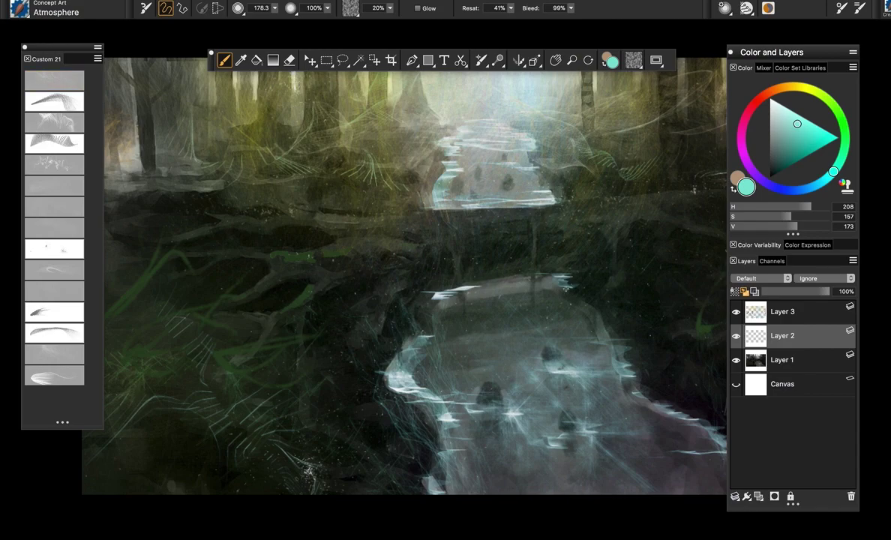
pyautogui.click(736, 314)
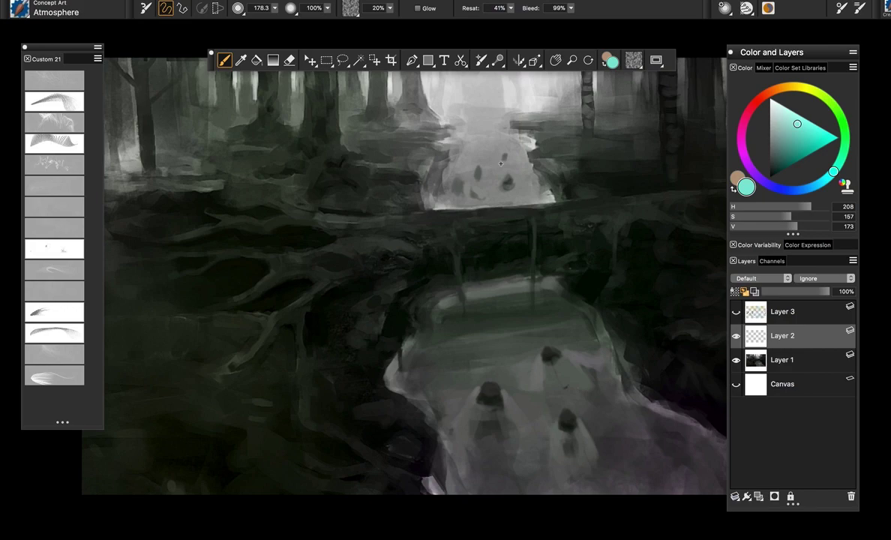
pyautogui.moveTo(501, 160); pyautogui.dragTo(466, 172)
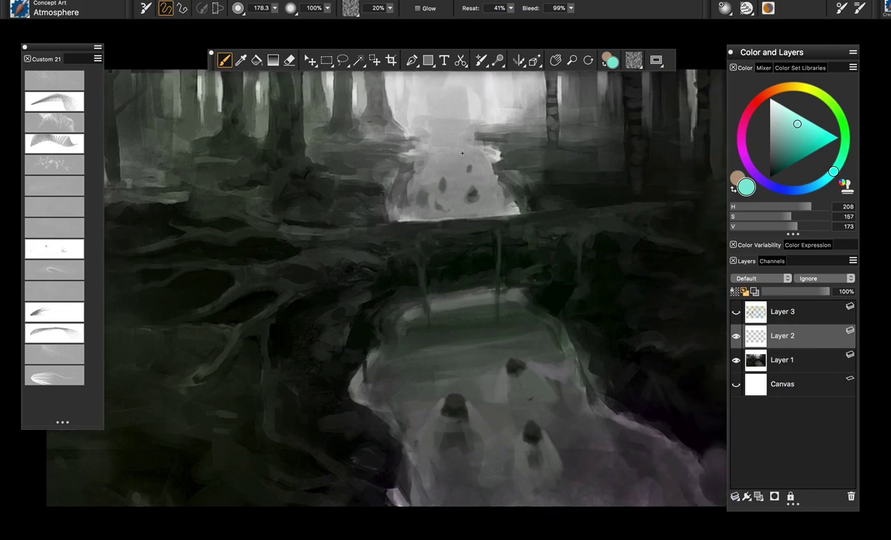
pyautogui.moveTo(558, 192); pyautogui.dragTo(560, 201)
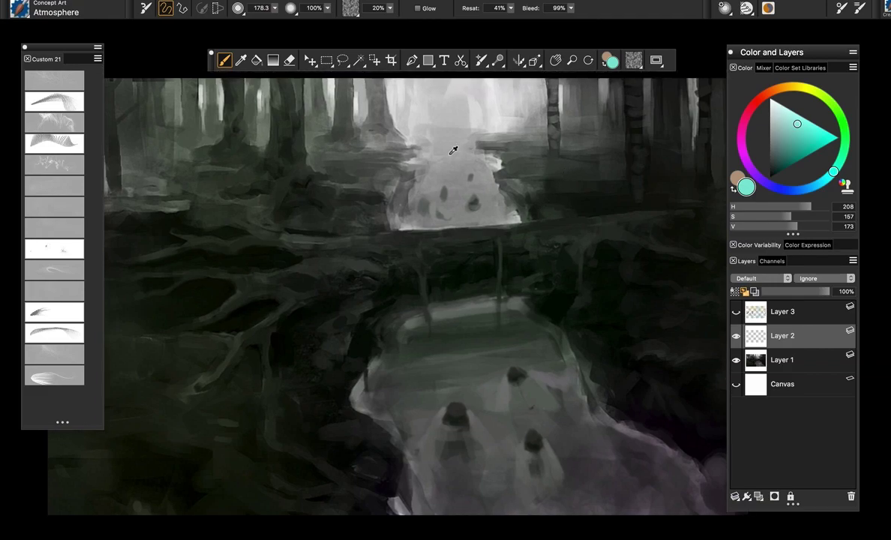
pyautogui.keyDown('alt'); pyautogui.click(465, 155); pyautogui.keyUp('alt')
pyautogui.moveTo(450, 153)
pyautogui.mouseDown()
pyautogui.moveTo(522, 219)
pyautogui.moveTo(506, 202)
pyautogui.mouseUp()
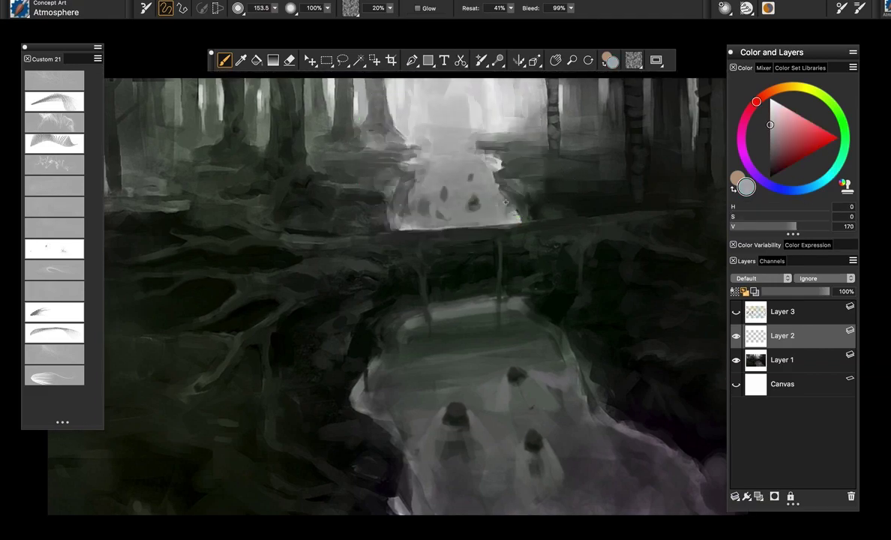
pyautogui.moveTo(475, 140)
pyautogui.mouseDown()
pyautogui.moveTo(485, 158)
pyautogui.moveTo(480, 150)
pyautogui.moveTo(529, 179)
pyautogui.moveTo(554, 167)
pyautogui.mouseUp()
pyautogui.moveTo(377, 184)
pyautogui.mouseDown()
pyautogui.moveTo(356, 192)
pyautogui.moveTo(351, 215)
pyautogui.moveTo(357, 196)
pyautogui.mouseUp()
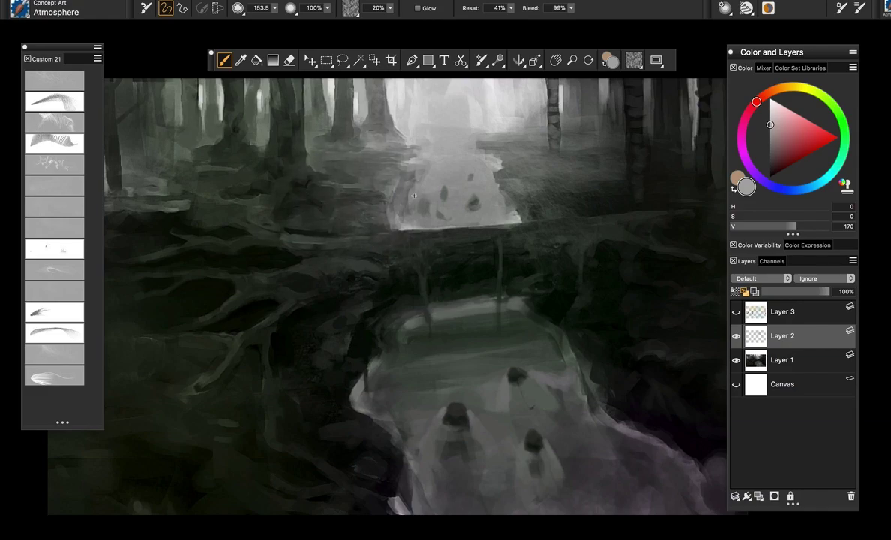
# - Redo the mist strokes on the fallen log crossing the stream, brushing grey along it with the Atmosphere brush at size 82
pyautogui.moveTo(445, 228)
pyautogui.mouseDown()
pyautogui.moveTo(418, 235)
pyautogui.moveTo(469, 223)
pyautogui.mouseUp()
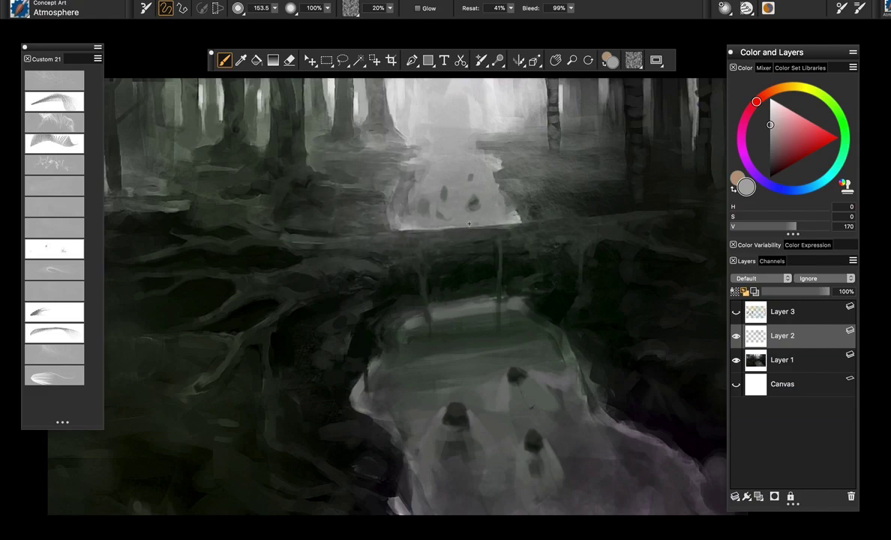
pyautogui.press('super+z')
pyautogui.press('super+z')
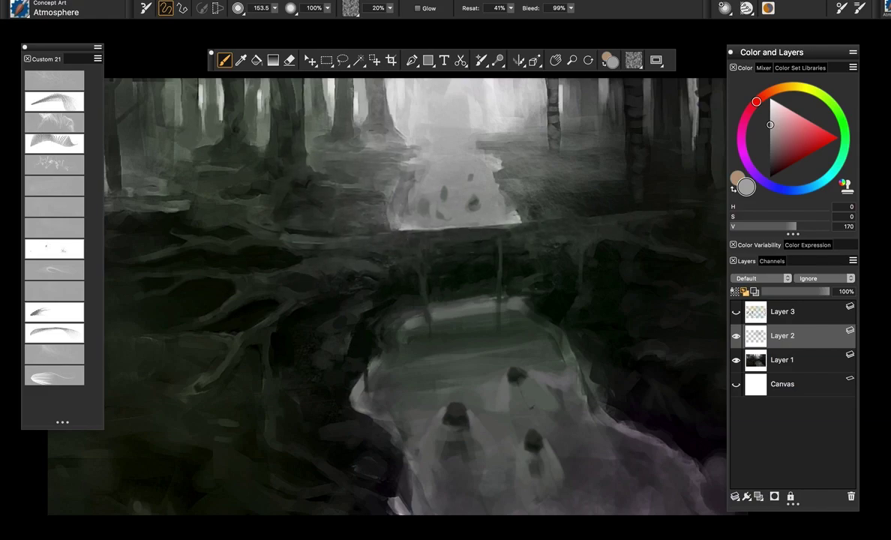
pyautogui.moveTo(357, 203)
pyautogui.mouseDown()
pyautogui.moveTo(404, 203)
pyautogui.moveTo(411, 234)
pyautogui.moveTo(481, 227)
pyautogui.mouseUp()
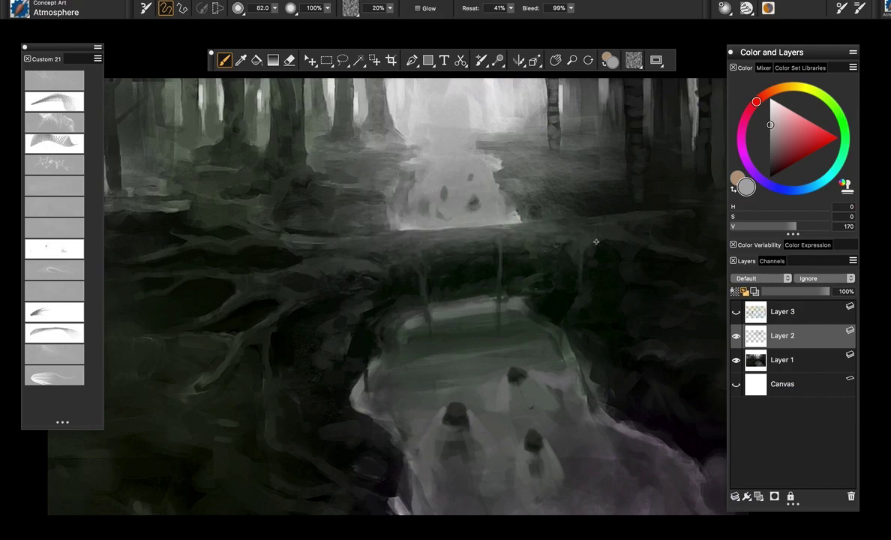
# - Switch to the Concept Art brush variant named Brush and set its paper texture to Small Dots
pyautogui.hscroll(2, 570, 284)
pyautogui.scroll(-1, 570, 284)
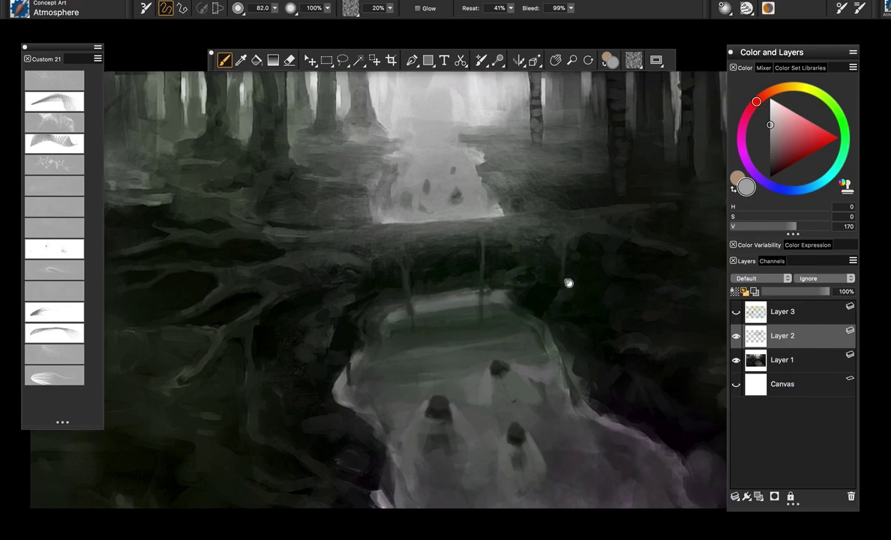
pyautogui.click(73, 110)
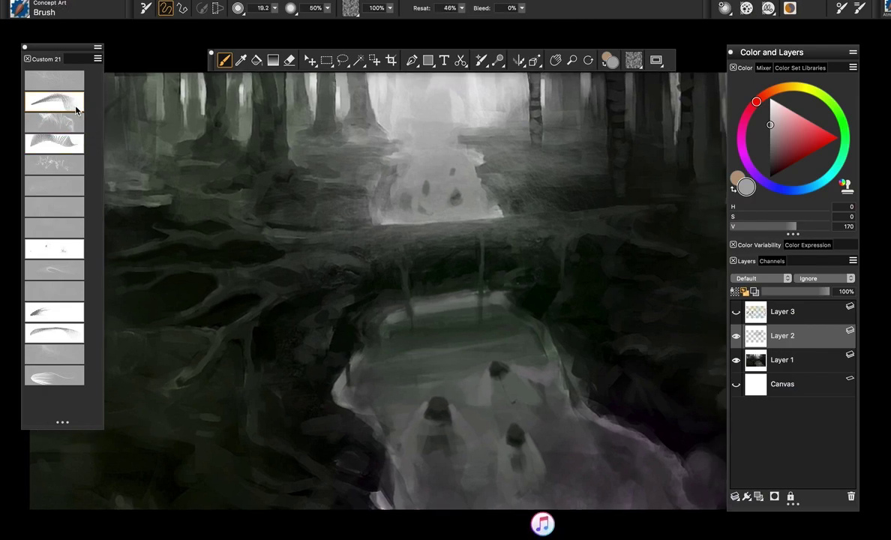
pyautogui.moveTo(613, 243); pyautogui.dragTo(642, 240)
pyautogui.moveTo(182, 285)
pyautogui.mouseDown()
pyautogui.moveTo(225, 288)
pyautogui.moveTo(225, 334)
pyautogui.moveTo(315, 388)
pyautogui.mouseUp()
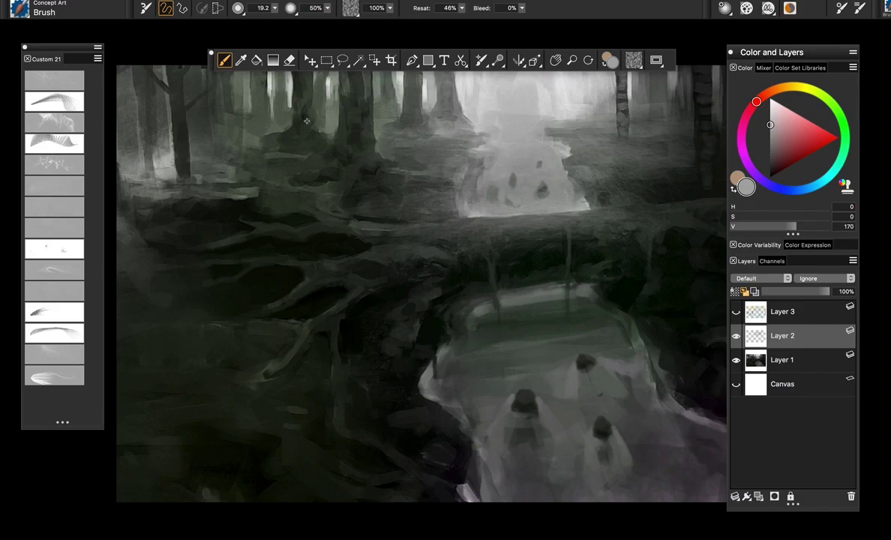
pyautogui.click(350, 9)
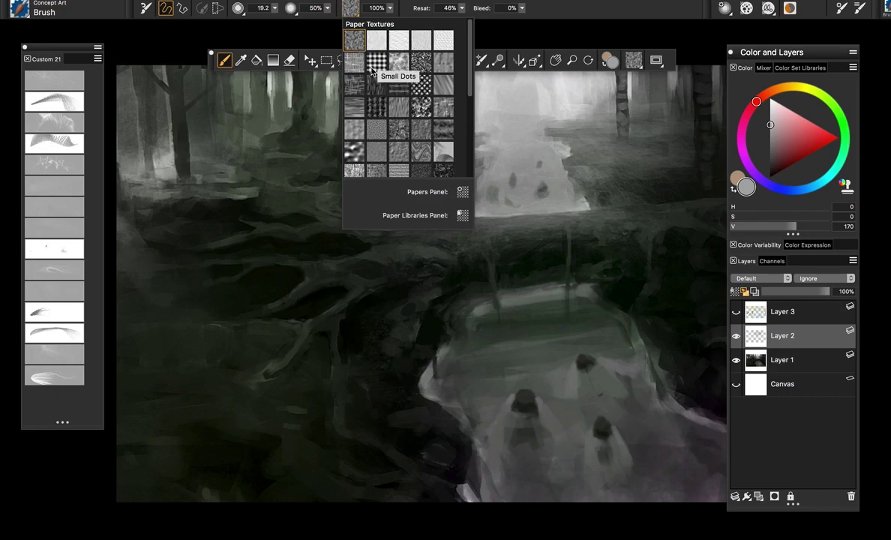
pyautogui.click(383, 74)
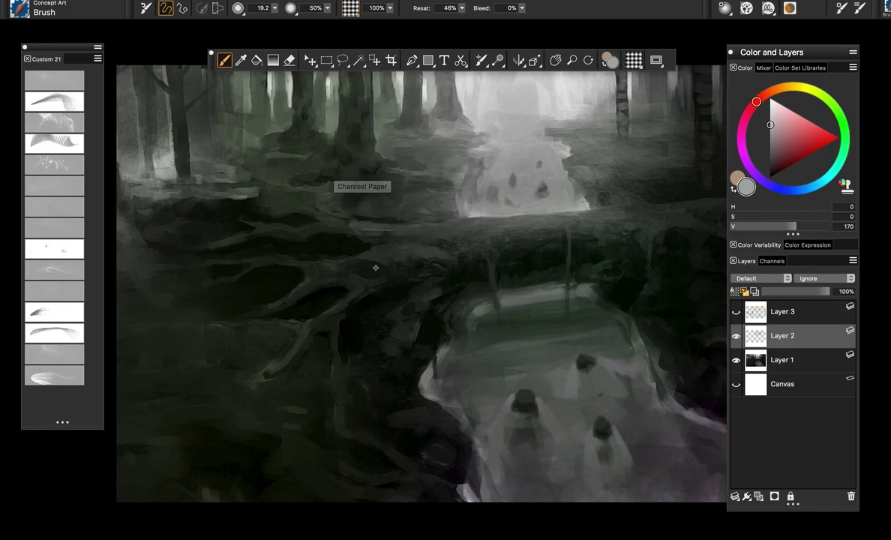
# - Paint broken, textured highlights along the lower tree roots on the left bank, using a dark grey-green sampled from the log
pyautogui.keyDown('alt'); pyautogui.click(435, 254); pyautogui.keyUp('alt')
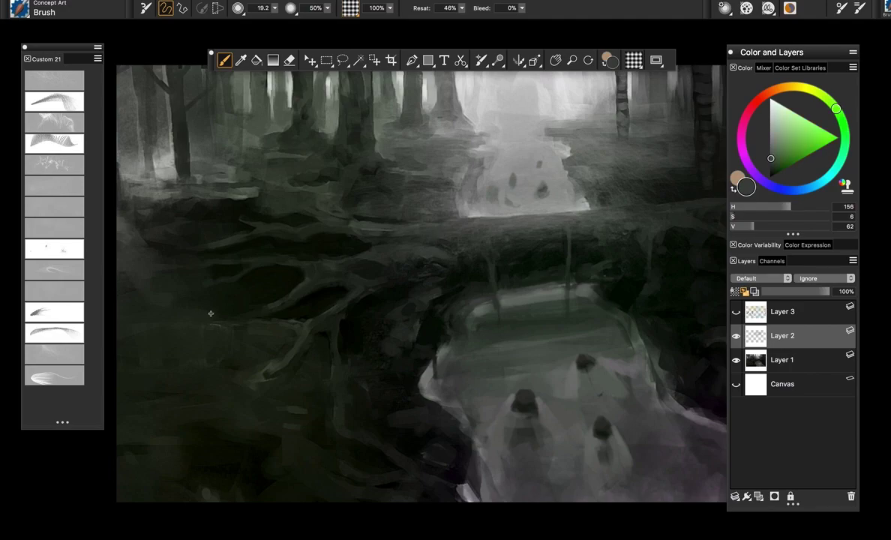
pyautogui.moveTo(182, 319); pyautogui.dragTo(274, 310)
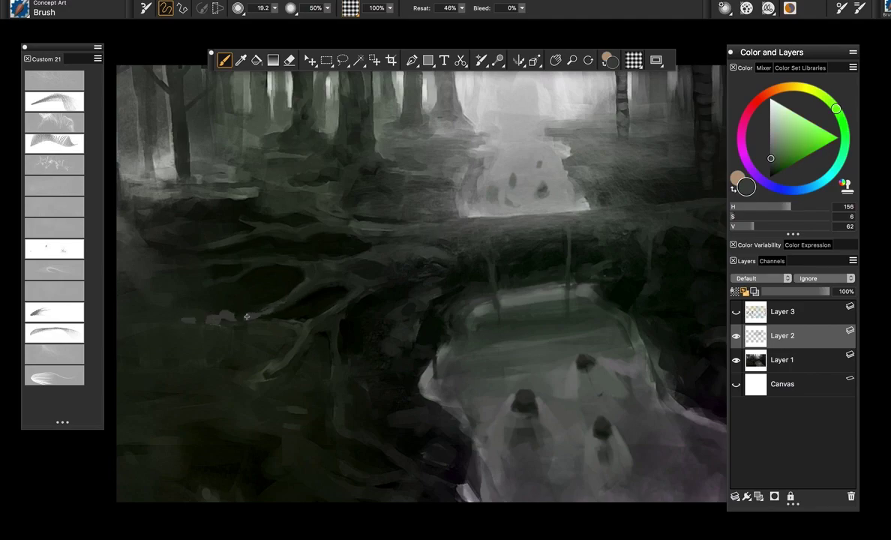
pyautogui.moveTo(195, 328); pyautogui.dragTo(243, 331)
pyautogui.moveTo(264, 325); pyautogui.dragTo(315, 324)
pyautogui.moveTo(280, 369); pyautogui.dragTo(170, 379)
pyautogui.moveTo(293, 363); pyautogui.dragTo(302, 344)
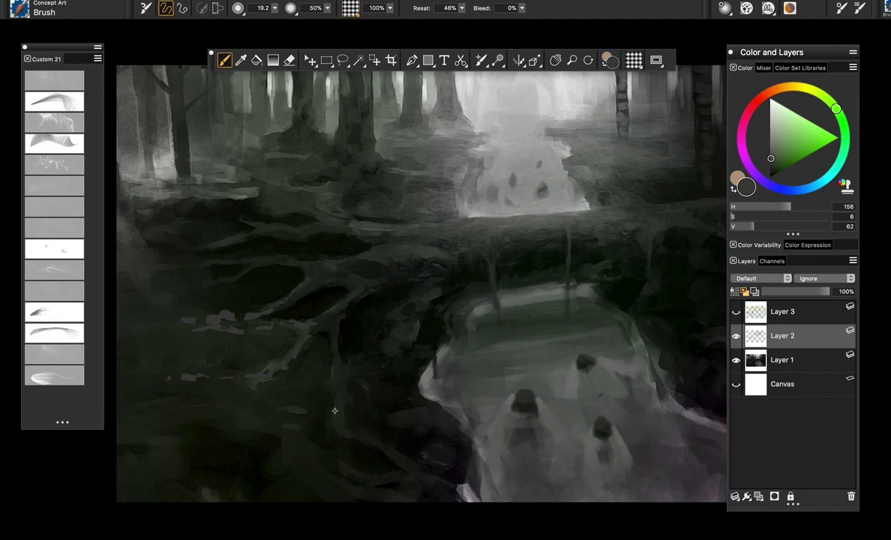
pyautogui.moveTo(327, 427); pyautogui.dragTo(277, 450)
pyautogui.moveTo(332, 418); pyautogui.dragTo(335, 406)
pyautogui.moveTo(336, 393); pyautogui.dragTo(334, 376)
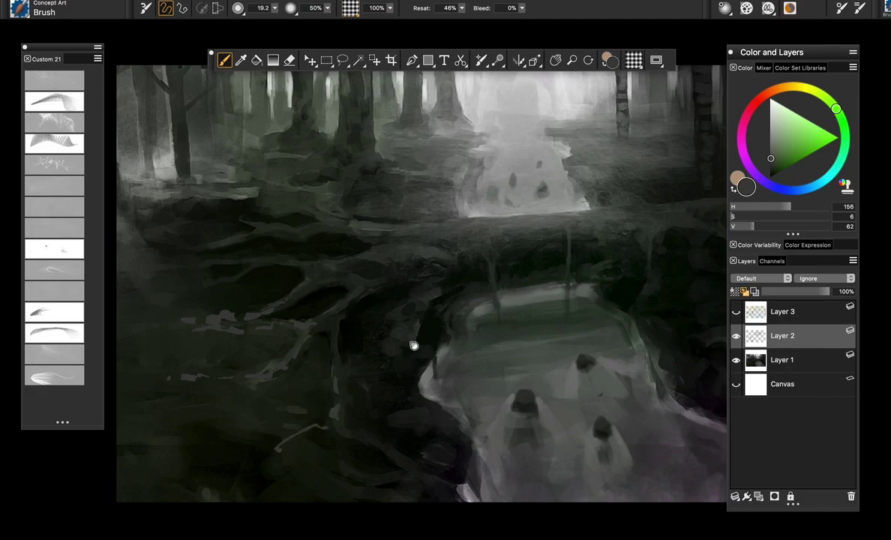
# - Add textured highlights along the upper root on the left bank and sample a near-black green from beneath the log
pyautogui.moveTo(413, 345); pyautogui.dragTo(380, 324)
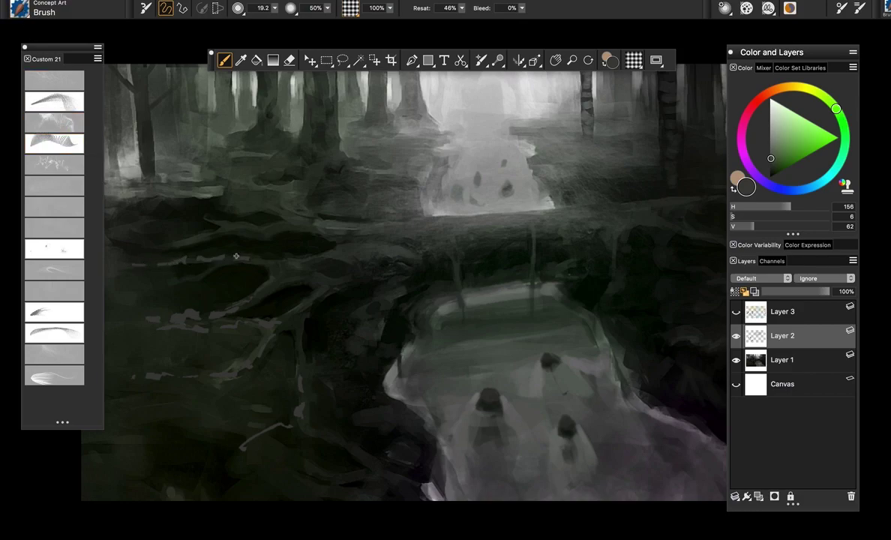
pyautogui.moveTo(259, 259); pyautogui.dragTo(291, 262)
pyautogui.keyDown('alt'); pyautogui.click(499, 243); pyautogui.keyUp('alt')
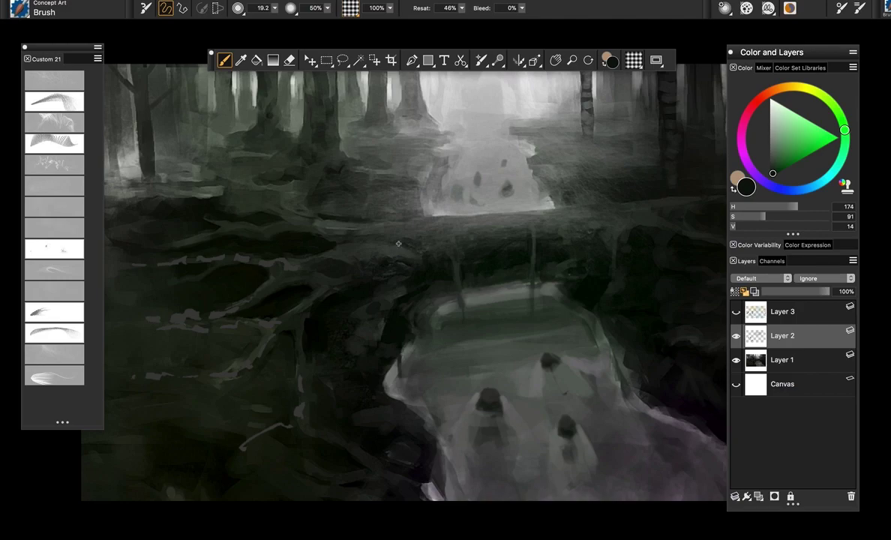
pyautogui.press('super+z')
pyautogui.moveTo(318, 280); pyautogui.dragTo(333, 281)
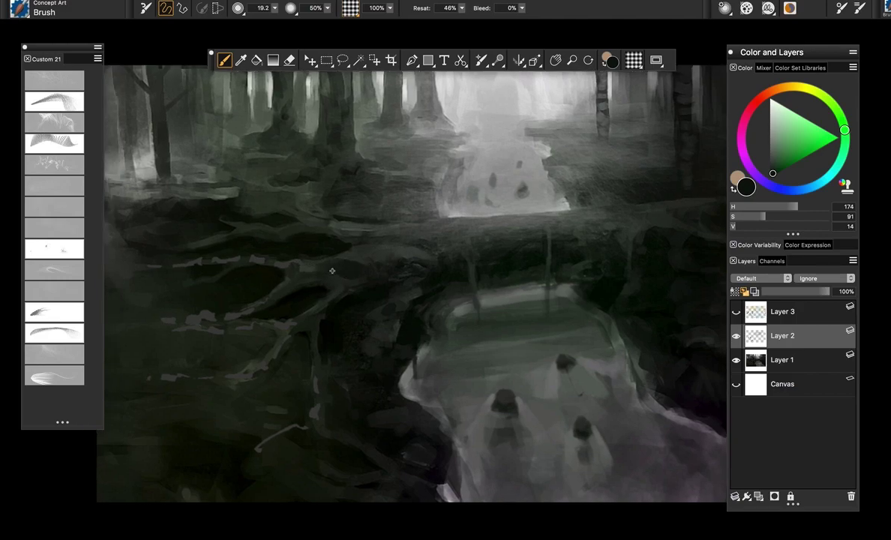
# - Try the Charge brush in muted yellow with glowing strokes around the bright gap between the trees, and undo them
pyautogui.click(76, 107)
pyautogui.click(70, 122)
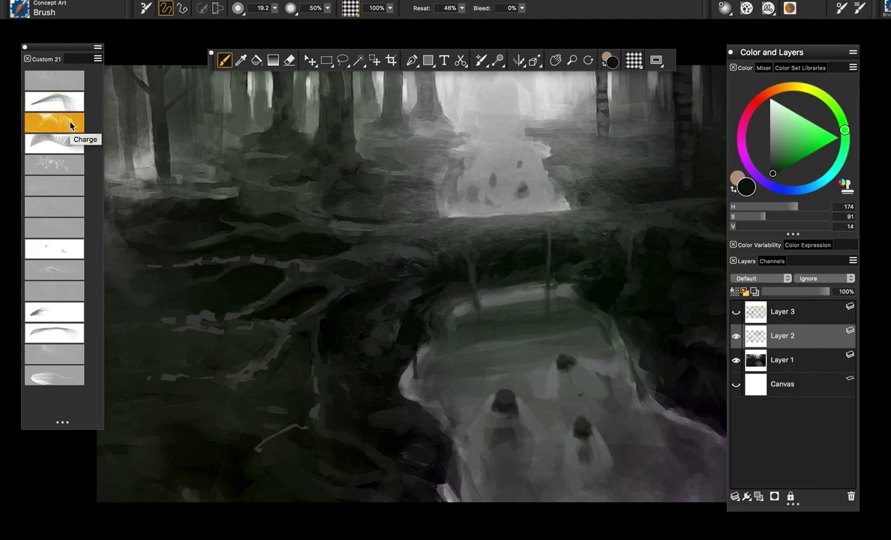
pyautogui.click(791, 141)
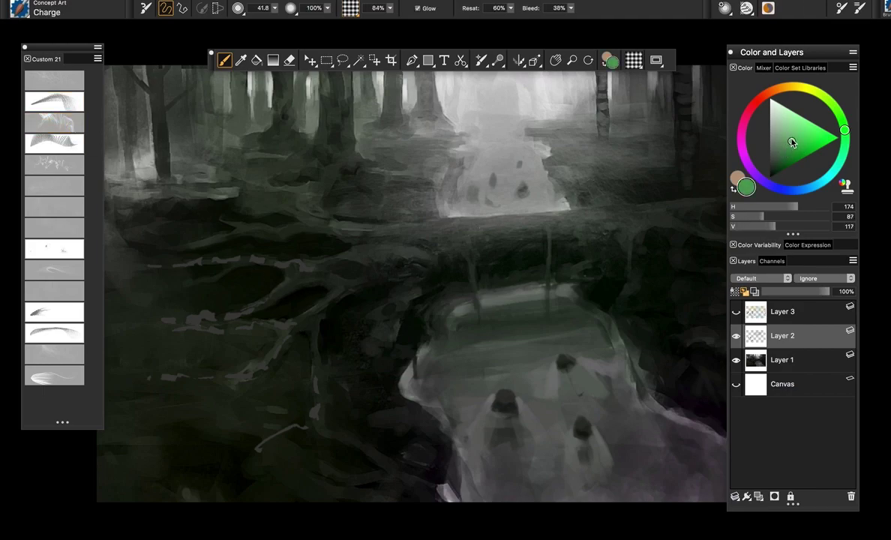
pyautogui.click(798, 87)
pyautogui.moveTo(608, 199); pyautogui.dragTo(558, 220)
pyautogui.moveTo(404, 126); pyautogui.dragTo(415, 216)
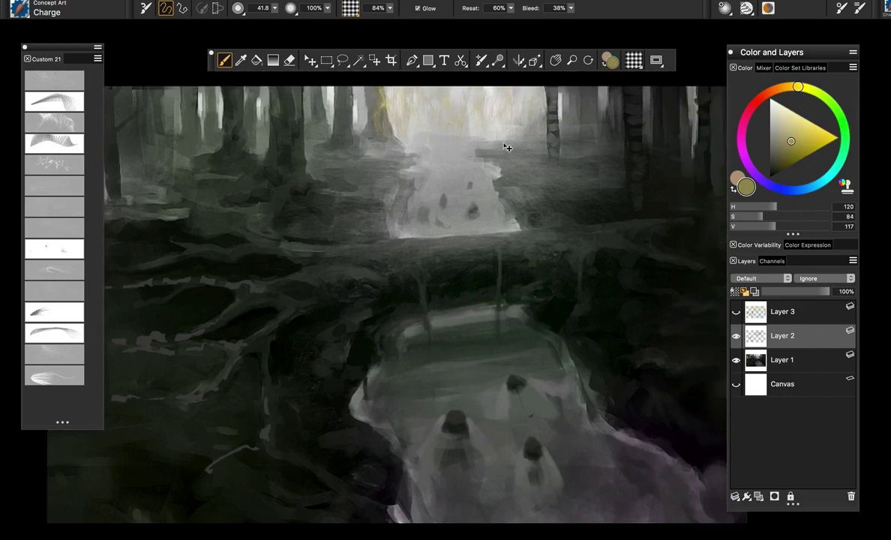
pyautogui.moveTo(480, 152); pyautogui.dragTo(453, 205)
pyautogui.moveTo(543, 126); pyautogui.dragTo(533, 192)
pyautogui.moveTo(556, 137)
pyautogui.mouseDown()
pyautogui.moveTo(585, 216)
pyautogui.moveTo(602, 229)
pyautogui.moveTo(505, 237)
pyautogui.mouseUp()
pyautogui.press('super+z')
pyautogui.press('super+z')
pyautogui.press('super+z')
pyautogui.press('super+z')
# - Try yellow Charge strokes over the dark trees on the right side of the painting, undoing each attempt
pyautogui.moveTo(537, 120); pyautogui.dragTo(580, 215)
pyautogui.press('super+z')
pyautogui.press('super+z')
pyautogui.moveTo(533, 142); pyautogui.dragTo(611, 198)
pyautogui.press('super+z')
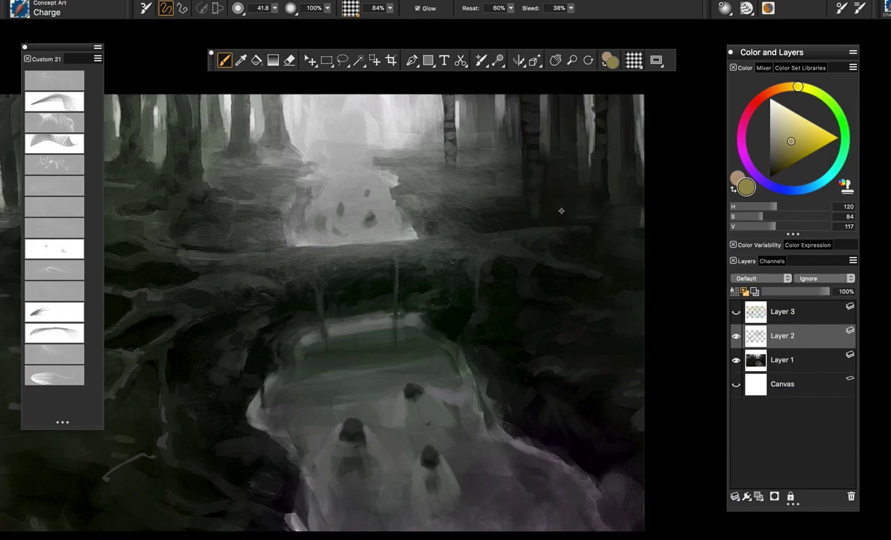
pyautogui.moveTo(531, 144); pyautogui.dragTo(586, 213)
pyautogui.press('super+z')
# - Try glowing yellow Charge strokes down the right bank beside the distant stream and between the nearby trunks, and undo them
pyautogui.moveTo(412, 148); pyautogui.dragTo(480, 249)
pyautogui.moveTo(421, 177); pyautogui.dragTo(449, 263)
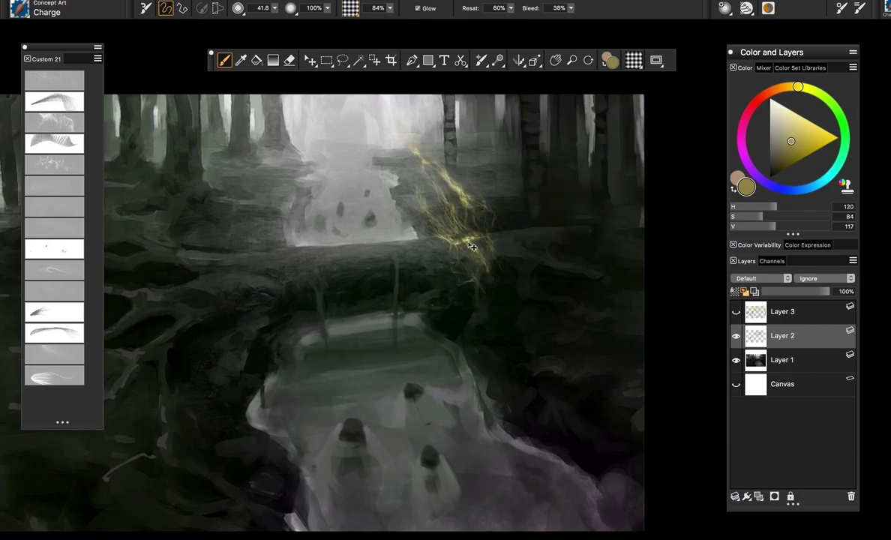
pyautogui.press('super+z')
pyautogui.moveTo(416, 159)
pyautogui.mouseDown()
pyautogui.moveTo(429, 259)
pyautogui.moveTo(466, 204)
pyautogui.mouseUp()
pyautogui.moveTo(482, 118); pyautogui.dragTo(495, 184)
pyautogui.moveTo(527, 108); pyautogui.dragTo(574, 186)
pyautogui.press('super+z')
pyautogui.press('super+z')
pyautogui.press('super+z')
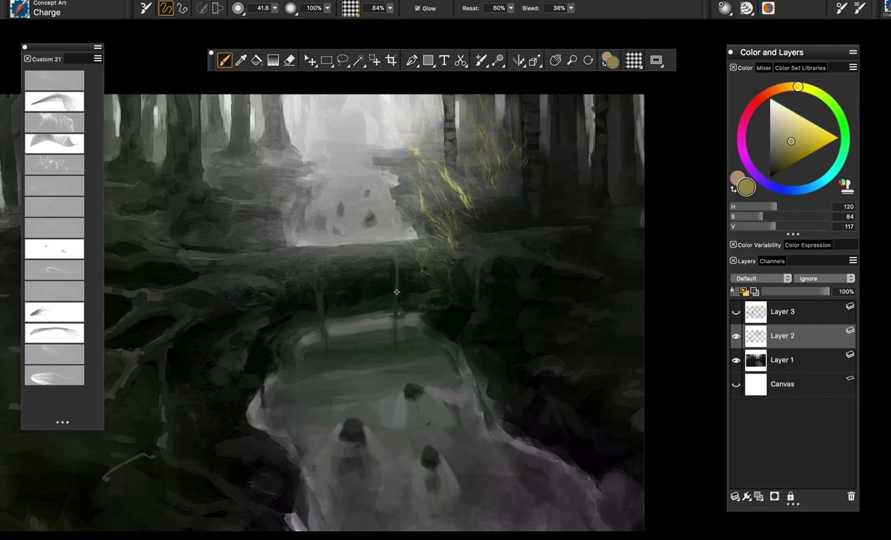
# - Try dense yellow Charge strokes from the distant stream across the trees and undergrowth of the right bank, and undo them
pyautogui.moveTo(416, 148); pyautogui.dragTo(431, 234)
pyautogui.moveTo(363, 186); pyautogui.dragTo(397, 272)
pyautogui.moveTo(531, 113); pyautogui.dragTo(582, 192)
pyautogui.moveTo(549, 156); pyautogui.dragTo(491, 225)
pyautogui.moveTo(617, 177); pyautogui.dragTo(537, 252)
pyautogui.moveTo(635, 238); pyautogui.dragTo(588, 299)
pyautogui.moveTo(638, 271); pyautogui.dragTo(586, 326)
pyautogui.press('super+z')
pyautogui.press('super+z')
pyautogui.press('super+z')
pyautogui.press('super+z')
pyautogui.press('super+z')
pyautogui.press('super+z')
pyautogui.press('super+z')
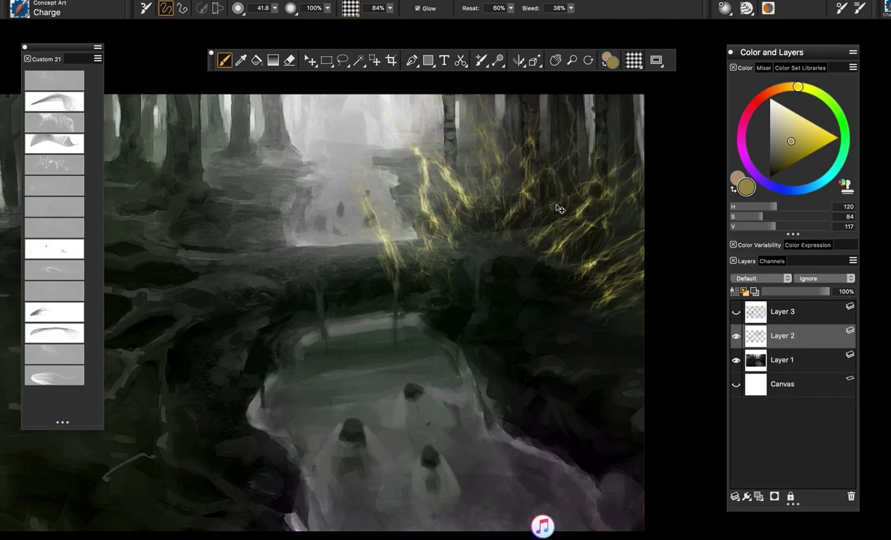
# - Try the Charge brush in a reddish orange, painting flame-like strokes along the right bank, and undo them
pyautogui.click(772, 94)
pyautogui.moveTo(456, 216)
pyautogui.mouseDown()
pyautogui.moveTo(606, 196)
pyautogui.moveTo(510, 219)
pyautogui.moveTo(450, 218)
pyautogui.moveTo(416, 251)
pyautogui.moveTo(420, 263)
pyautogui.moveTo(482, 264)
pyautogui.mouseUp()
pyautogui.press('super+z')
pyautogui.press('super+z')
pyautogui.press('super+z')
pyautogui.press('super+z')
pyautogui.hotkey('ctrl', 'z')
pyautogui.hotkey('ctrl', 'z')
pyautogui.hotkey('ctrl', 'z')
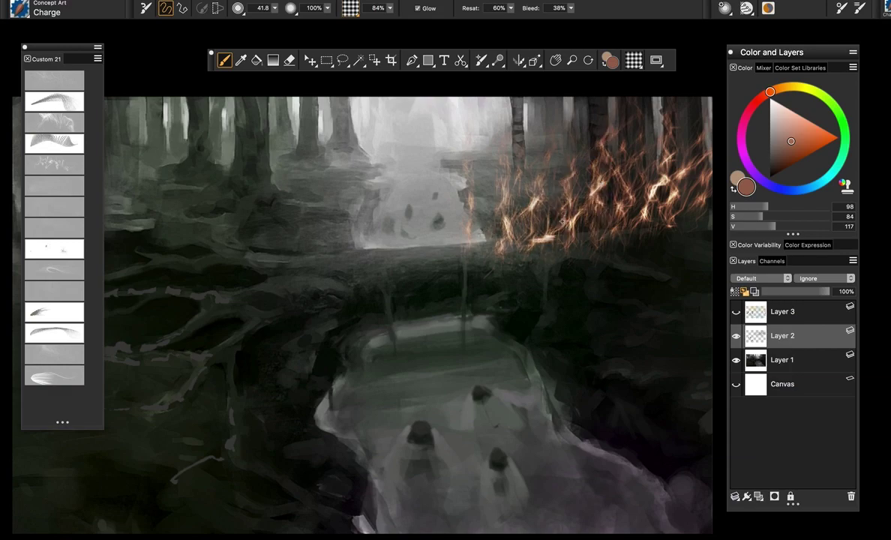
pyautogui.hotkey('ctrl', 'z')
pyautogui.hotkey('ctrl', 'z')
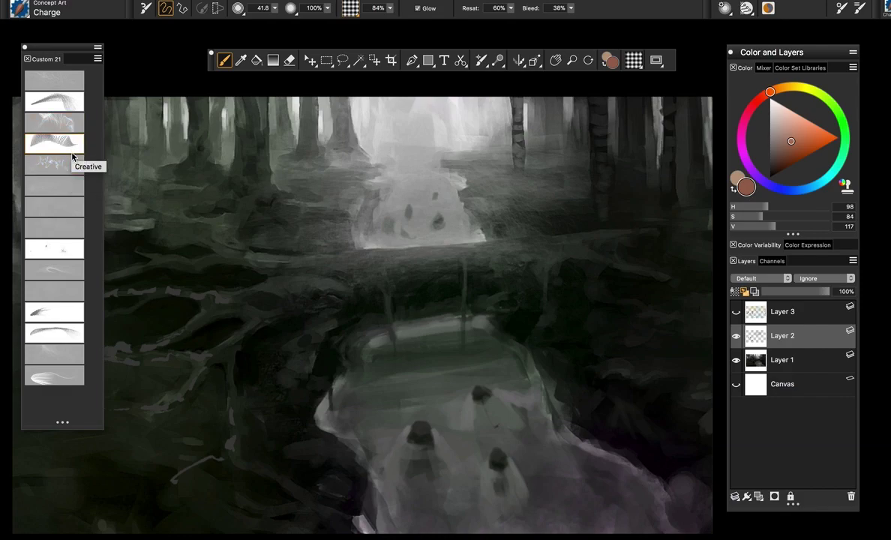
# - Add a new layer above Layer 2 and paint sweeping black Creative brush strokes over the trees and the distant stream
pyautogui.click(66, 141)
pyautogui.moveTo(304, 247)
pyautogui.mouseDown()
pyautogui.moveTo(437, 252)
pyautogui.moveTo(440, 238)
pyautogui.mouseUp()
pyautogui.moveTo(449, 272); pyautogui.dragTo(438, 265)
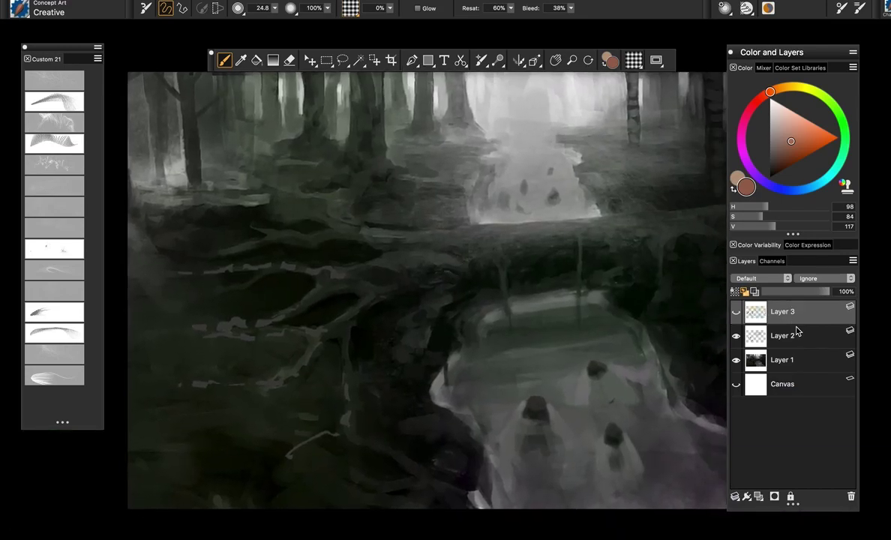
pyautogui.click(758, 497)
pyautogui.moveTo(788, 141); pyautogui.dragTo(766, 183)
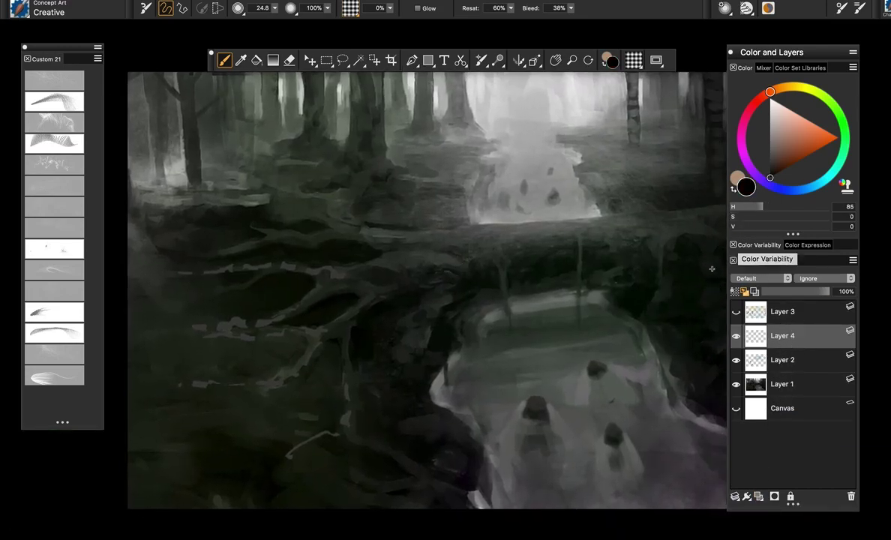
pyautogui.moveTo(336, 369); pyautogui.dragTo(319, 369)
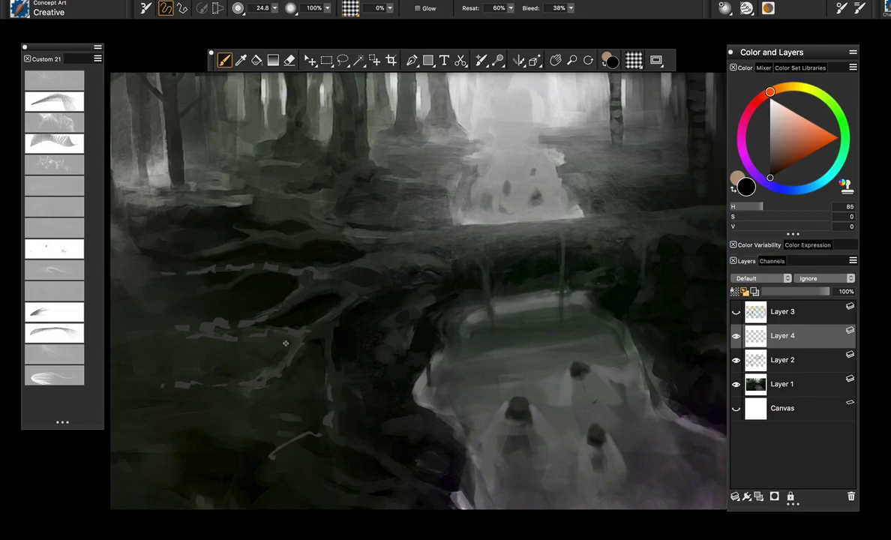
pyautogui.moveTo(284, 225)
pyautogui.mouseDown()
pyautogui.moveTo(328, 228)
pyautogui.moveTo(397, 158)
pyautogui.moveTo(456, 176)
pyautogui.moveTo(368, 171)
pyautogui.moveTo(353, 188)
pyautogui.moveTo(354, 178)
pyautogui.moveTo(401, 190)
pyautogui.moveTo(483, 147)
pyautogui.moveTo(390, 169)
pyautogui.moveTo(330, 206)
pyautogui.moveTo(392, 222)
pyautogui.moveTo(266, 211)
pyautogui.mouseUp()
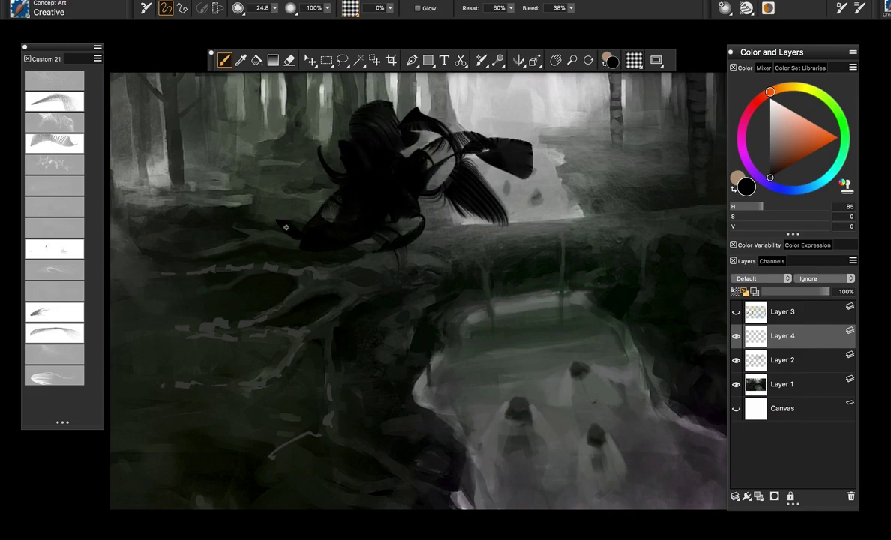
# - Hide Layer 1, show the white Canvas, and extend the black Creative strokes on Layer 4 beside the existing shapes
pyautogui.click(735, 384)
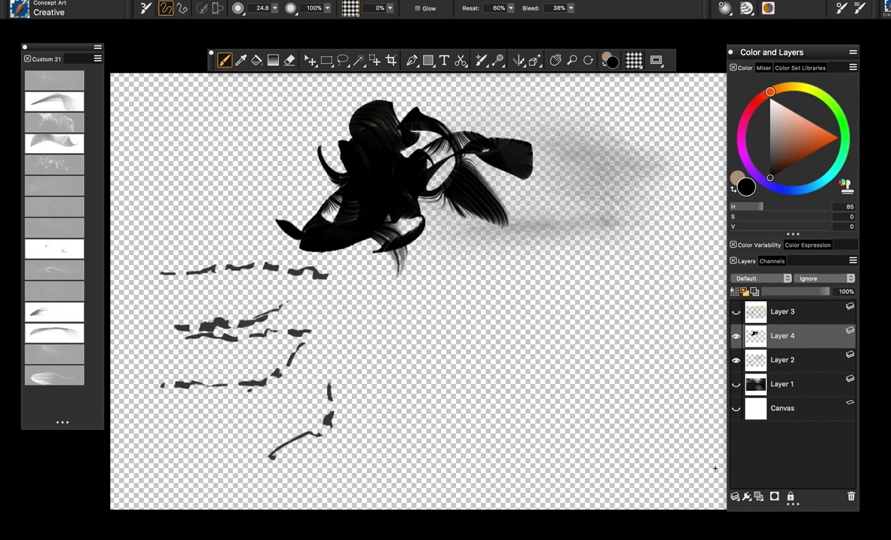
pyautogui.click(735, 408)
pyautogui.hscroll(3, 559, 314)
pyautogui.moveTo(351, 167)
pyautogui.mouseDown()
pyautogui.moveTo(507, 231)
pyautogui.moveTo(450, 143)
pyautogui.moveTo(399, 192)
pyautogui.mouseUp()
# - Switch the paint colour to white and sweep Creative strokes through the middle of the black shapes
pyautogui.hotkey('shift', 'x')
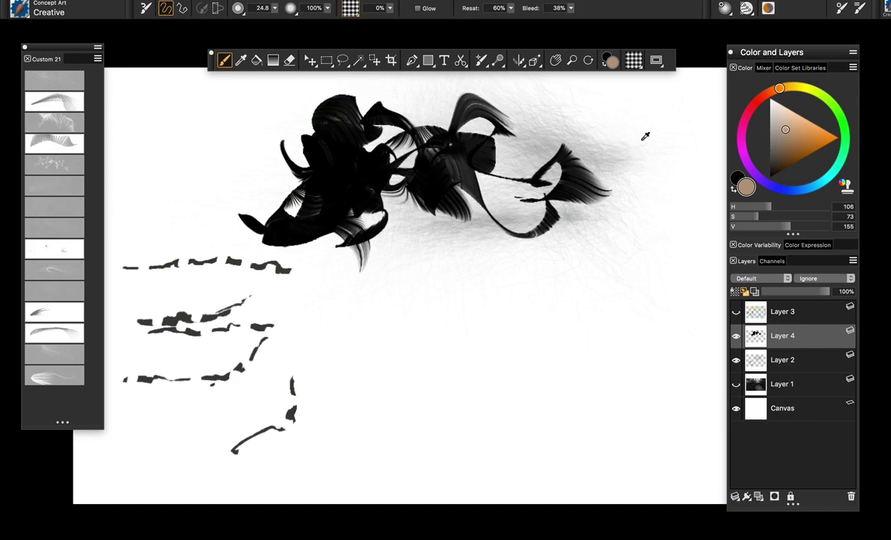
pyautogui.keyDown('alt'); pyautogui.click(628, 275); pyautogui.keyUp('alt')
pyautogui.moveTo(800, 140); pyautogui.dragTo(769, 97)
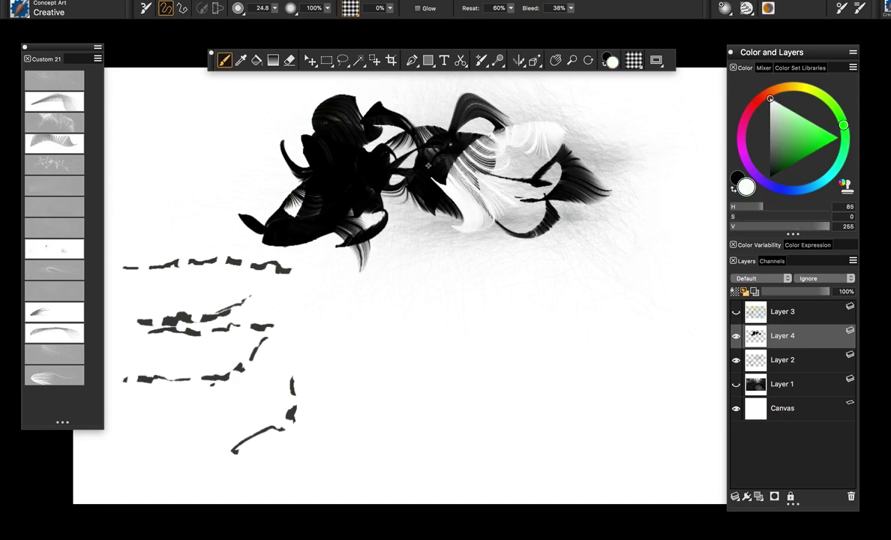
pyautogui.moveTo(486, 166)
pyautogui.mouseDown()
pyautogui.moveTo(437, 140)
pyautogui.moveTo(373, 179)
pyautogui.mouseUp()
# - Paint curling black Creative strokes around and below the white area, enlarging the brush size to 131.3
pyautogui.hotkey('shift', 'x')
pyautogui.moveTo(367, 217)
pyautogui.mouseDown()
pyautogui.moveTo(453, 219)
pyautogui.moveTo(525, 255)
pyautogui.moveTo(435, 285)
pyautogui.moveTo(572, 247)
pyautogui.mouseUp()
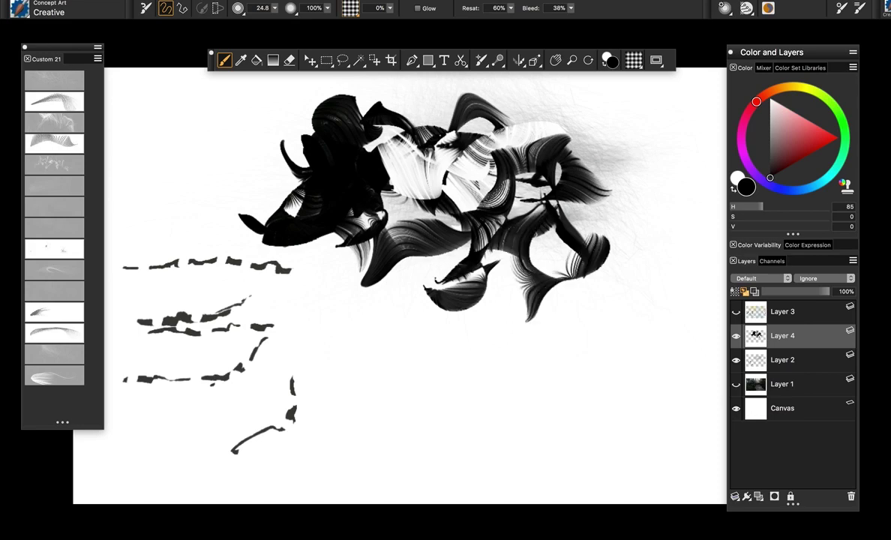
pyautogui.moveTo(449, 210); pyautogui.dragTo(527, 210)
pyautogui.moveTo(617, 177); pyautogui.dragTo(653, 212)
pyautogui.moveTo(583, 143); pyautogui.dragTo(529, 196)
pyautogui.moveTo(552, 217); pyautogui.dragTo(585, 285)
pyautogui.moveTo(584, 292); pyautogui.dragTo(442, 330)
pyautogui.moveTo(435, 285); pyautogui.dragTo(420, 311)
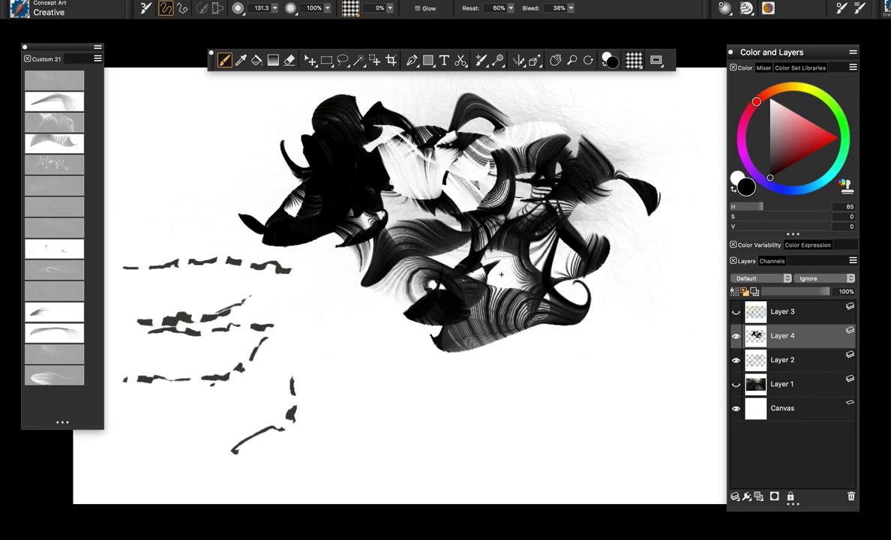
# - Paint over the black shapes with large white Creative strokes, and add black curls on the left and through the centre
pyautogui.hotkey('shift', 'x')
pyautogui.moveTo(501, 274)
pyautogui.mouseDown()
pyautogui.moveTo(360, 247)
pyautogui.moveTo(315, 150)
pyautogui.moveTo(275, 136)
pyautogui.moveTo(300, 188)
pyautogui.moveTo(352, 143)
pyautogui.moveTo(341, 180)
pyautogui.moveTo(288, 142)
pyautogui.mouseUp()
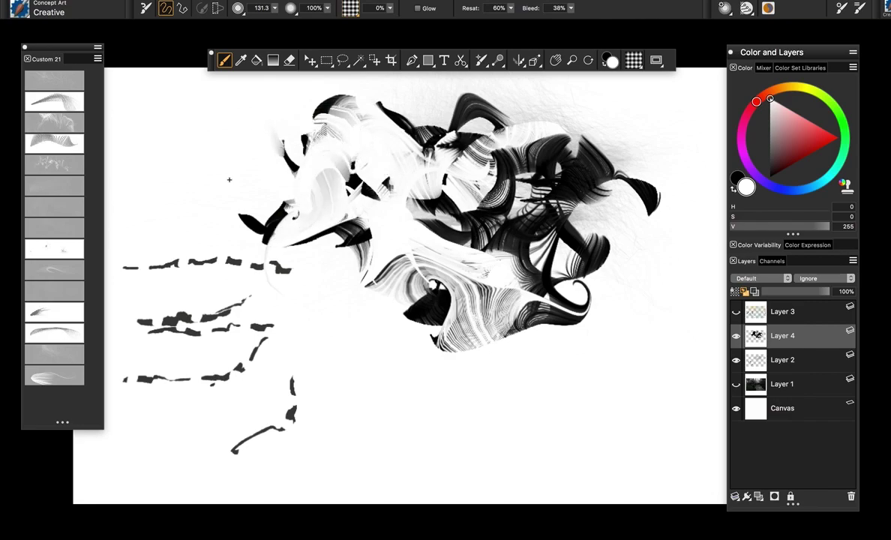
pyautogui.hotkey('shift', 'x')
pyautogui.moveTo(207, 176)
pyautogui.mouseDown()
pyautogui.moveTo(302, 153)
pyautogui.moveTo(322, 199)
pyautogui.mouseUp()
pyautogui.moveTo(348, 187); pyautogui.dragTo(369, 266)
pyautogui.moveTo(383, 139)
pyautogui.mouseDown()
pyautogui.moveTo(457, 180)
pyautogui.moveTo(476, 174)
pyautogui.mouseUp()
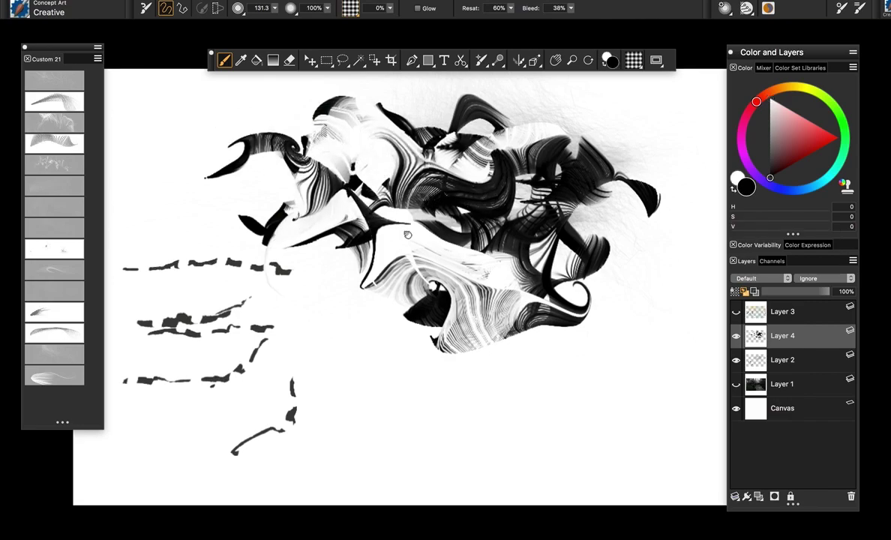
# - Delete Layer 4 with its abstract strokes and make Layer 1 visible again
pyautogui.moveTo(407, 235); pyautogui.dragTo(426, 266)
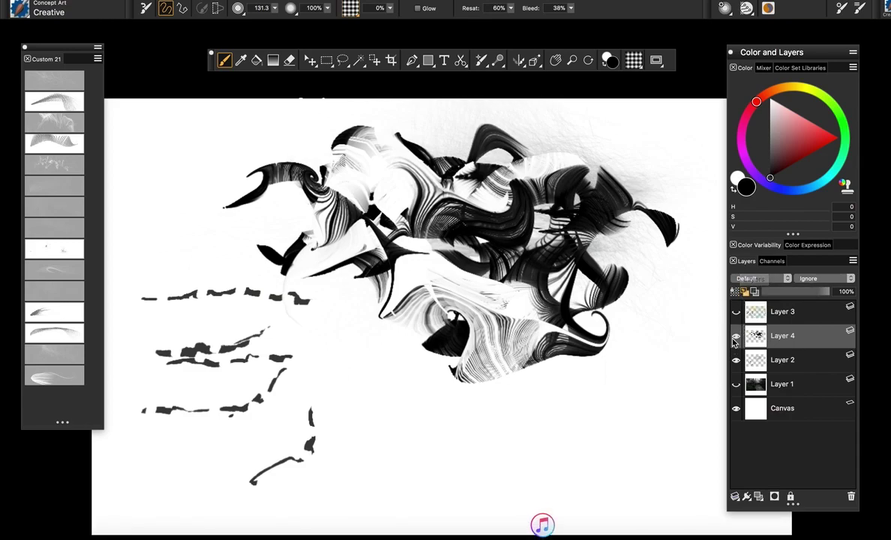
pyautogui.click(736, 336)
pyautogui.click(851, 497)
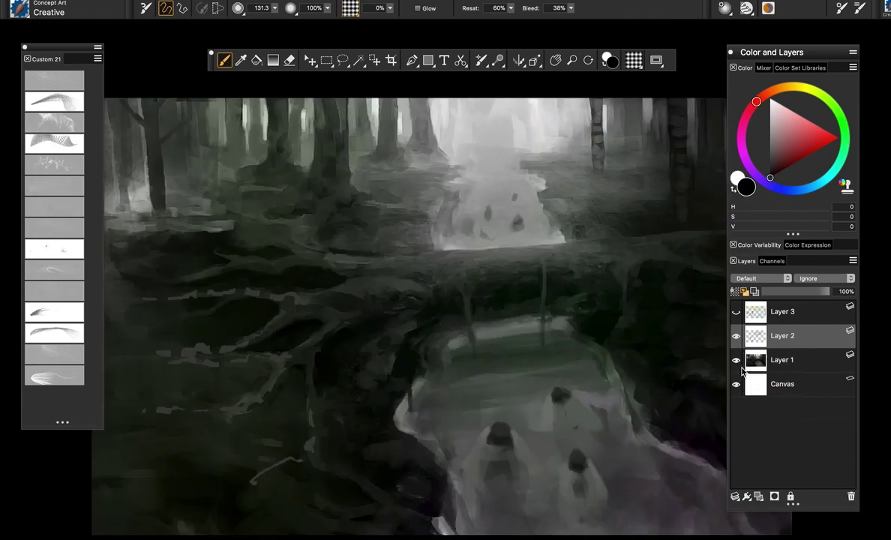
pyautogui.click(736, 360)
# - Paint spiky golden-yellow strokes with the Electric brush along the pale roots on the left bank
pyautogui.click(47, 154)
pyautogui.moveTo(589, 264); pyautogui.dragTo(563, 251)
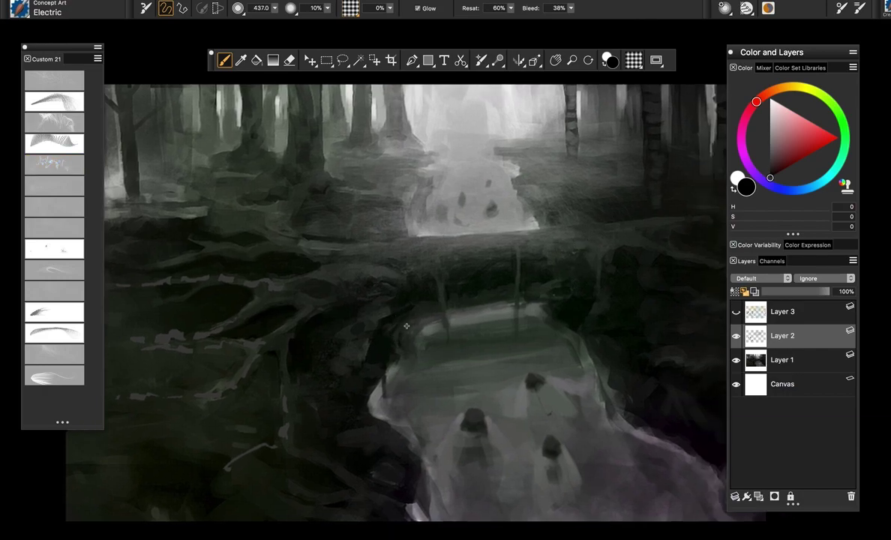
pyautogui.click(784, 89)
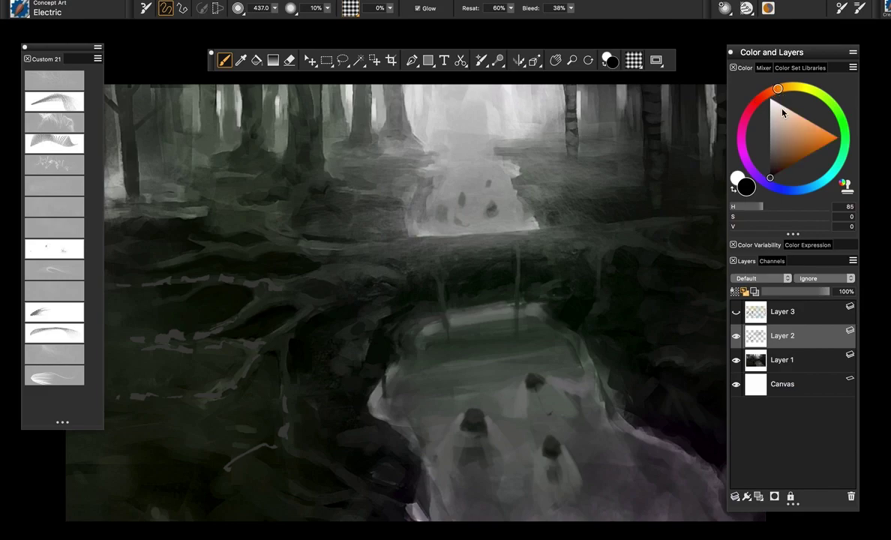
pyautogui.click(794, 123)
pyautogui.click(790, 93)
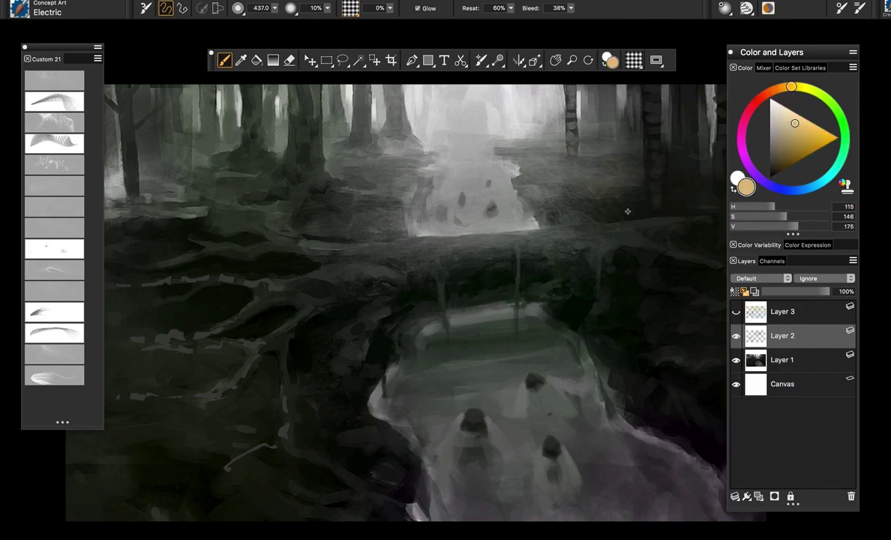
pyautogui.moveTo(469, 193); pyautogui.dragTo(370, 239)
pyautogui.moveTo(322, 338)
pyautogui.mouseDown()
pyautogui.moveTo(367, 319)
pyautogui.moveTo(430, 265)
pyautogui.mouseUp()
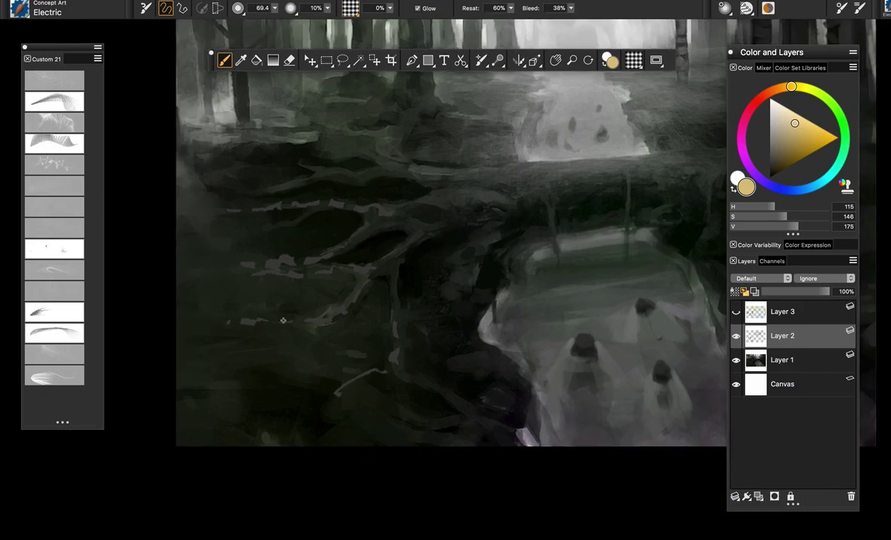
pyautogui.moveTo(234, 260)
pyautogui.mouseDown()
pyautogui.moveTo(309, 262)
pyautogui.moveTo(347, 246)
pyautogui.mouseUp()
pyautogui.moveTo(303, 192)
pyautogui.mouseDown()
pyautogui.moveTo(338, 189)
pyautogui.moveTo(386, 215)
pyautogui.mouseUp()
pyautogui.moveTo(324, 173)
pyautogui.mouseDown()
pyautogui.moveTo(325, 213)
pyautogui.moveTo(413, 219)
pyautogui.mouseUp()
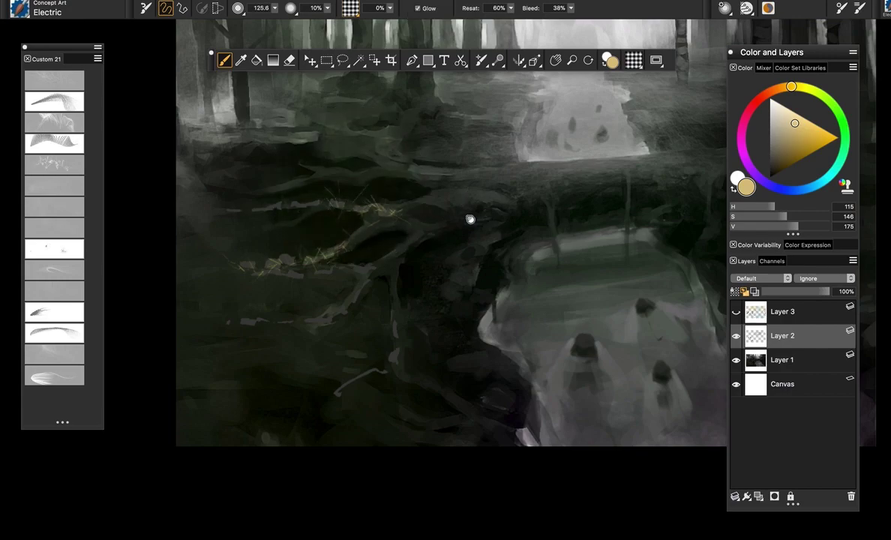
# - Set the colour to a neutral light grey and paint Electric strokes over the undergrowth left of the distant stream
pyautogui.moveTo(471, 220); pyautogui.dragTo(450, 221)
pyautogui.moveTo(789, 133); pyautogui.dragTo(749, 128)
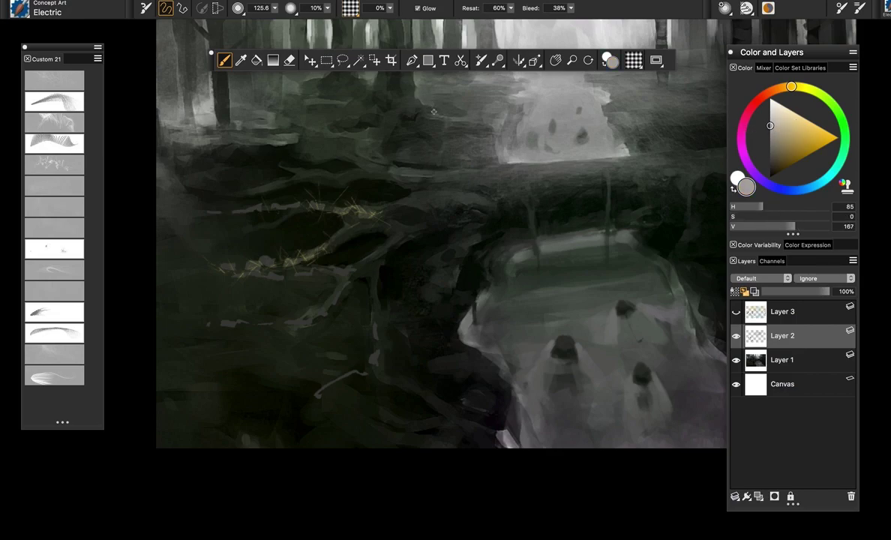
pyautogui.moveTo(429, 115); pyautogui.dragTo(432, 144)
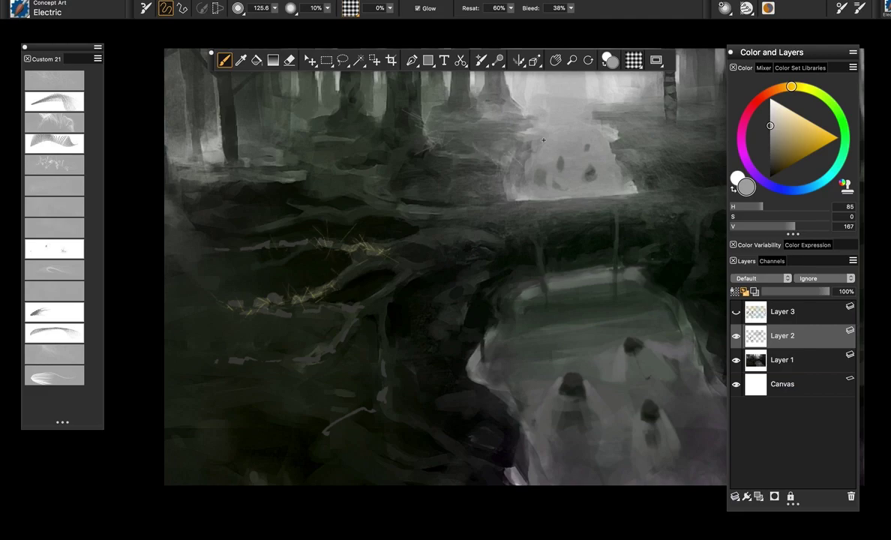
# - Select the Fire brush and set its colour to a dark red
pyautogui.click(64, 185)
pyautogui.moveTo(615, 171); pyautogui.dragTo(526, 167)
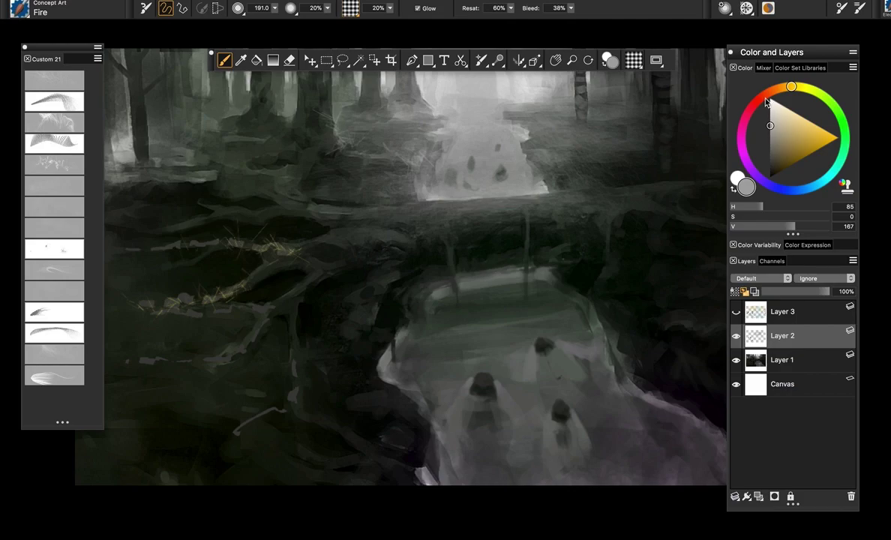
pyautogui.moveTo(791, 88); pyautogui.dragTo(763, 95)
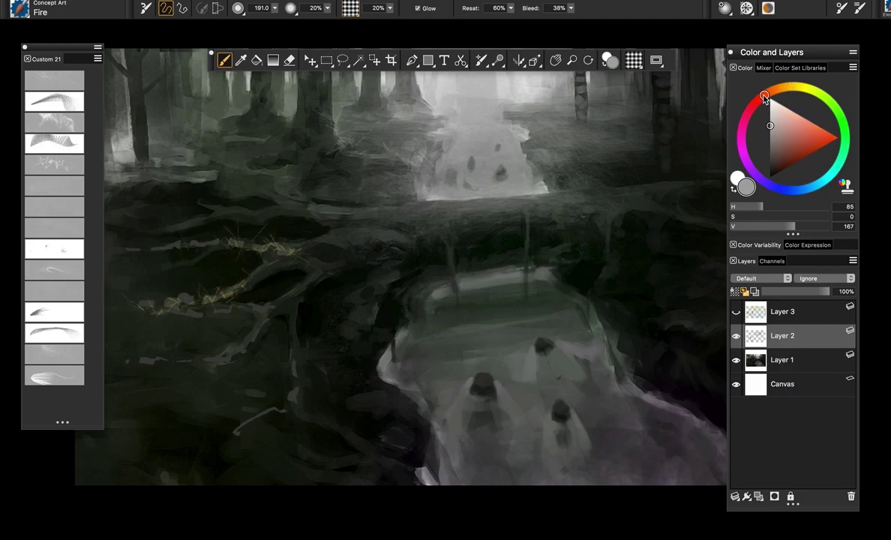
pyautogui.click(802, 144)
# - Try dark red Fire strokes over the dark trees on the right bank, and undo them
pyautogui.moveTo(618, 144); pyautogui.dragTo(550, 163)
pyautogui.moveTo(638, 117); pyautogui.dragTo(650, 177)
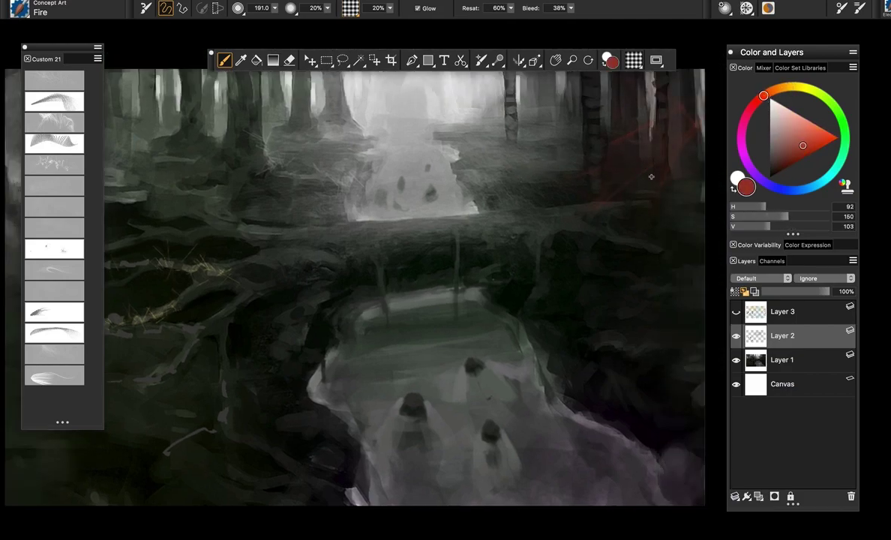
pyautogui.press('super+z')
pyautogui.moveTo(628, 125); pyautogui.dragTo(636, 163)
pyautogui.press('super+z')
# - Reduce the Fire brush radius to 87 and try dark red strokes from the distant stream across the right bank, undoing them
pyautogui.moveTo(607, 134); pyautogui.dragTo(621, 189)
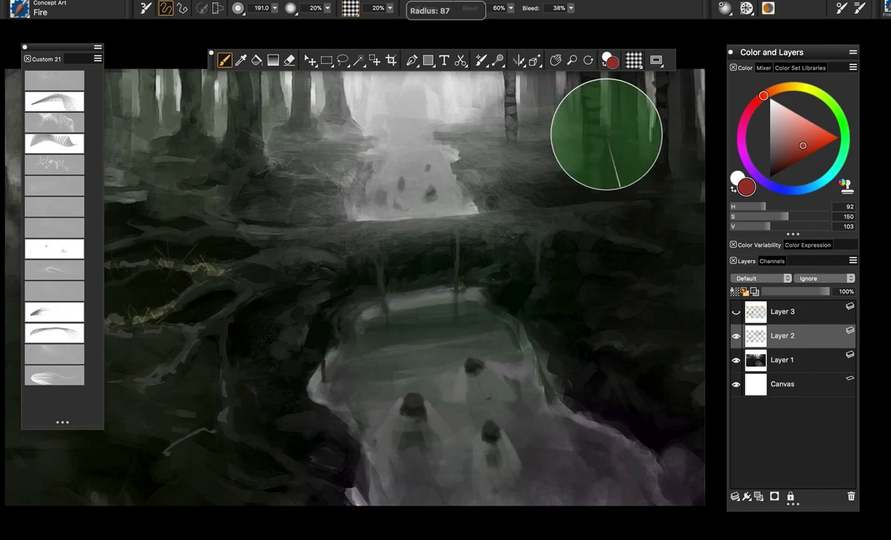
pyautogui.moveTo(455, 218); pyautogui.dragTo(623, 204)
pyautogui.press('super+z')
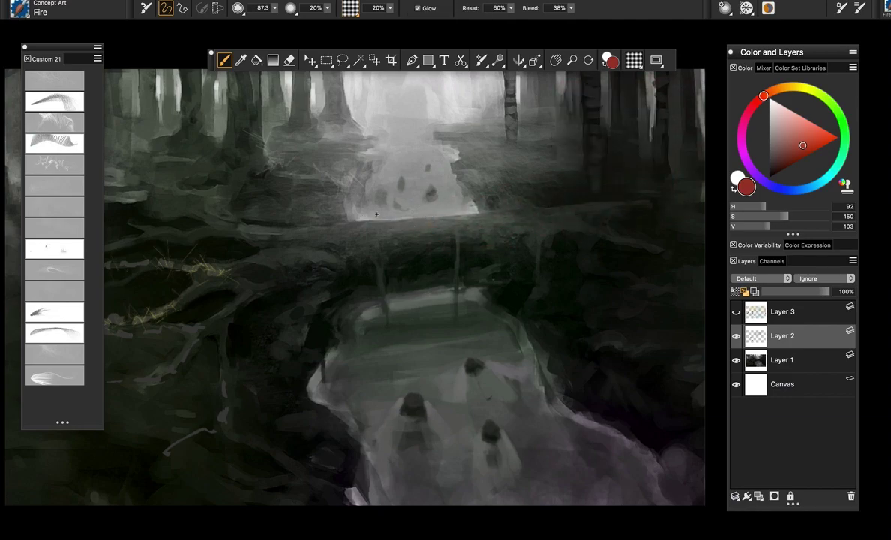
pyautogui.moveTo(434, 196); pyautogui.dragTo(648, 201)
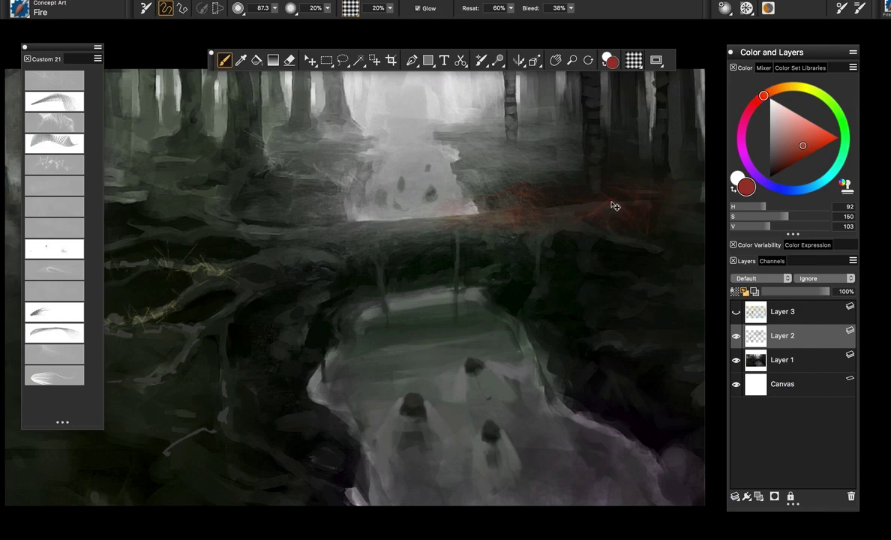
pyautogui.hotkey('ctrl', 'z')
# - Lighten the Fire colour to coral red and paint flames over the right bank and the ledge below the distant stream
pyautogui.click(803, 129)
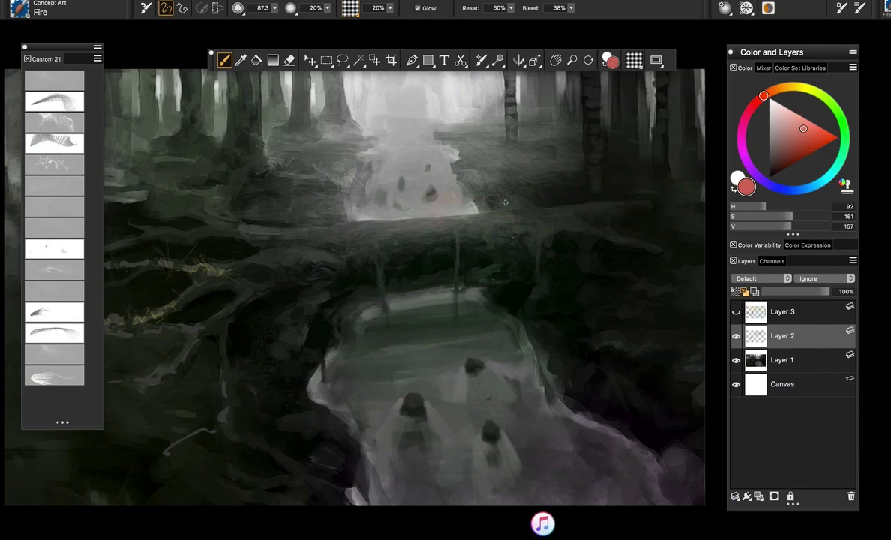
pyautogui.moveTo(455, 198); pyautogui.dragTo(633, 192)
pyautogui.press('super+z')
pyautogui.moveTo(453, 201); pyautogui.dragTo(604, 197)
pyautogui.moveTo(506, 204)
pyautogui.mouseDown()
pyautogui.moveTo(612, 170)
pyautogui.moveTo(557, 165)
pyautogui.mouseUp()
pyautogui.moveTo(495, 213)
pyautogui.mouseDown()
pyautogui.moveTo(548, 215)
pyautogui.moveTo(311, 224)
pyautogui.moveTo(521, 231)
pyautogui.mouseUp()
pyautogui.moveTo(370, 231); pyautogui.dragTo(535, 231)
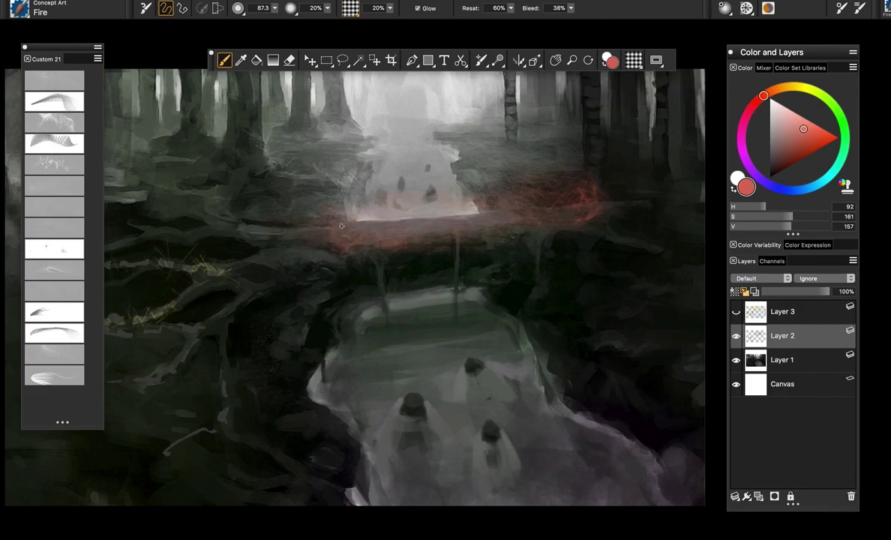
# - Spread coral red Fire strokes over the left bank and up to the tree bases, varying the brush size
pyautogui.moveTo(289, 224); pyautogui.dragTo(329, 213)
pyautogui.moveTo(250, 166)
pyautogui.mouseDown()
pyautogui.moveTo(368, 180)
pyautogui.moveTo(334, 177)
pyautogui.mouseUp()
pyautogui.moveTo(296, 225); pyautogui.dragTo(401, 189)
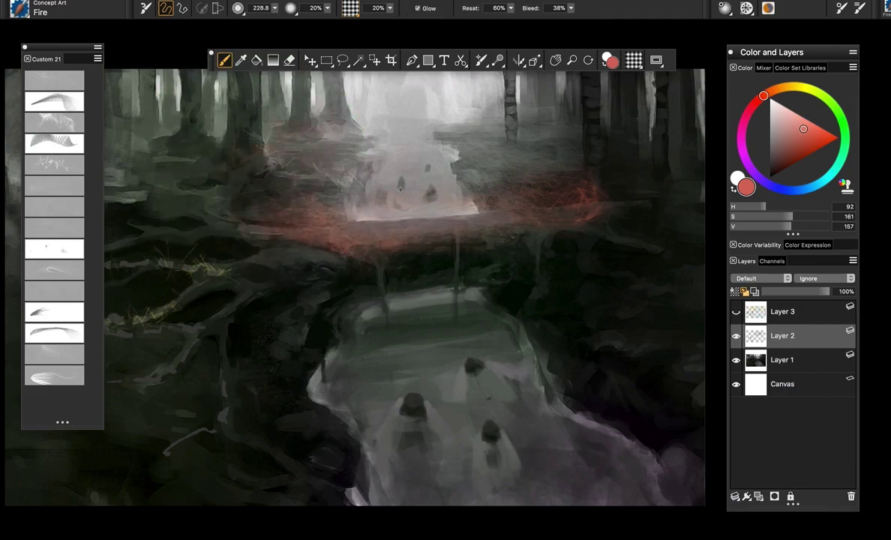
pyautogui.moveTo(331, 146); pyautogui.dragTo(297, 173)
pyautogui.moveTo(265, 211); pyautogui.dragTo(347, 206)
pyautogui.moveTo(276, 192)
pyautogui.mouseDown()
pyautogui.moveTo(306, 184)
pyautogui.moveTo(342, 196)
pyautogui.mouseUp()
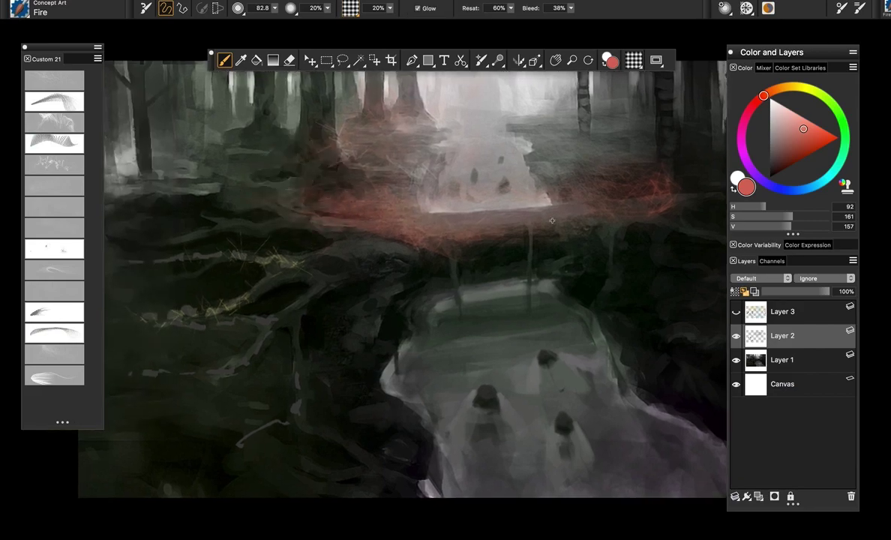
# - Reduce the Fire brush size to 44.3 and paint bright flame cores along the ledge below the distant stream
pyautogui.moveTo(422, 211)
pyautogui.mouseDown()
pyautogui.moveTo(446, 223)
pyautogui.moveTo(418, 237)
pyautogui.mouseUp()
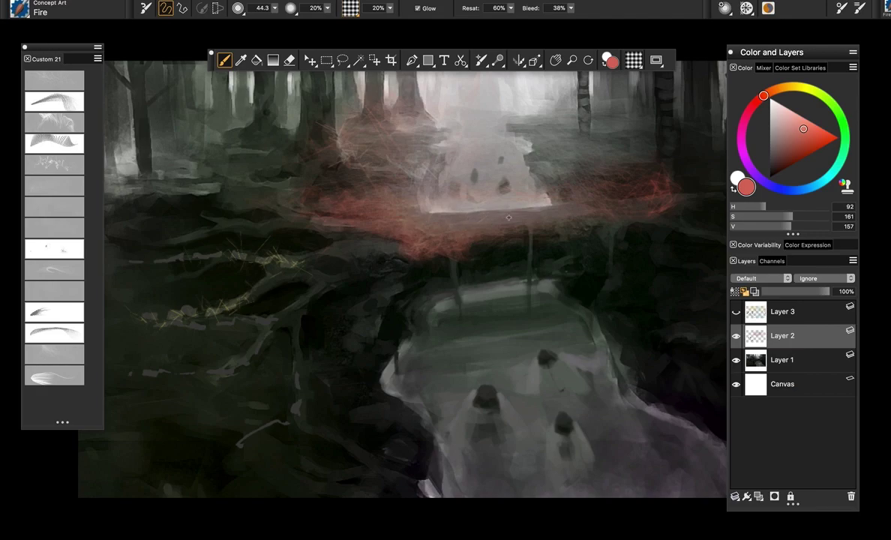
pyautogui.moveTo(552, 223); pyautogui.dragTo(615, 217)
pyautogui.moveTo(480, 198)
pyautogui.mouseDown()
pyautogui.moveTo(608, 216)
pyautogui.moveTo(496, 207)
pyautogui.mouseUp()
pyautogui.moveTo(435, 208)
pyautogui.mouseDown()
pyautogui.moveTo(415, 197)
pyautogui.moveTo(423, 206)
pyautogui.mouseUp()
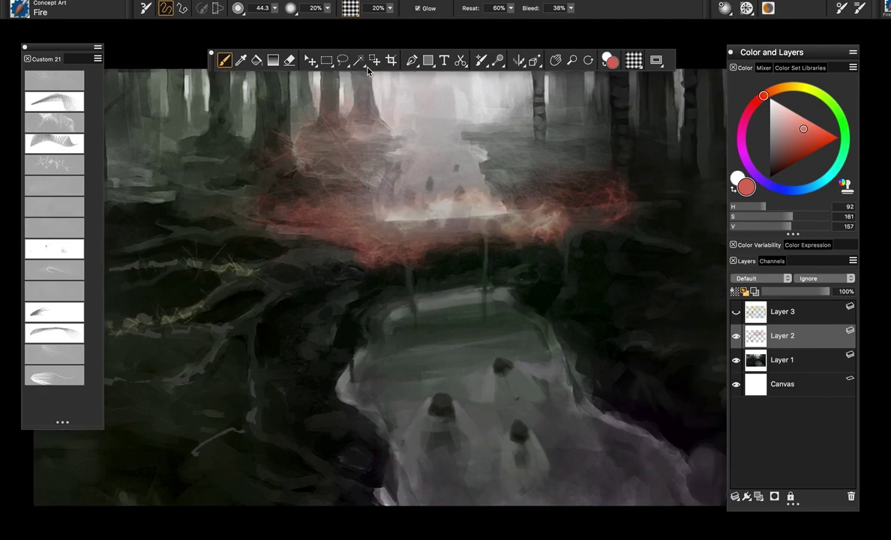
# - Extend the thin glowing Fire strokes outward along the left and right banks and across the ledge
pyautogui.click(329, 9)
pyautogui.moveTo(305, 216); pyautogui.dragTo(279, 216)
pyautogui.moveTo(193, 213); pyautogui.dragTo(271, 202)
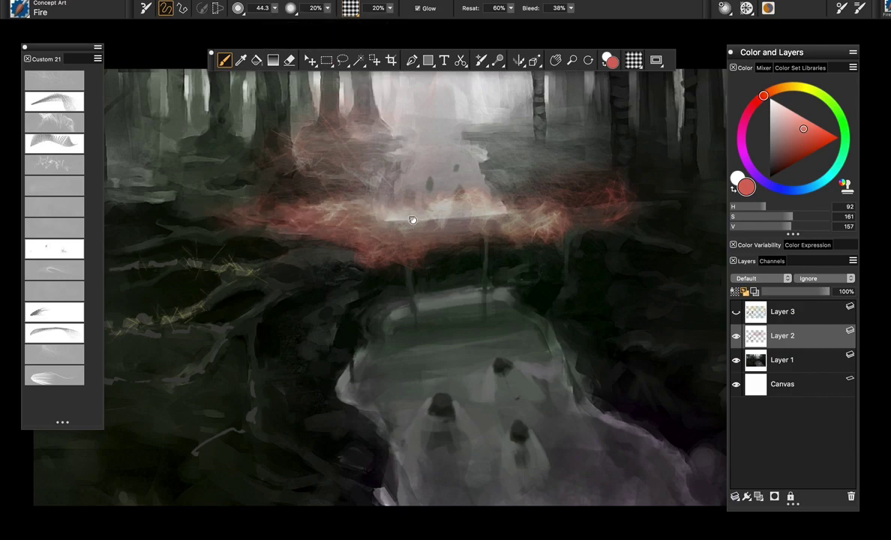
pyautogui.moveTo(364, 200); pyautogui.dragTo(375, 205)
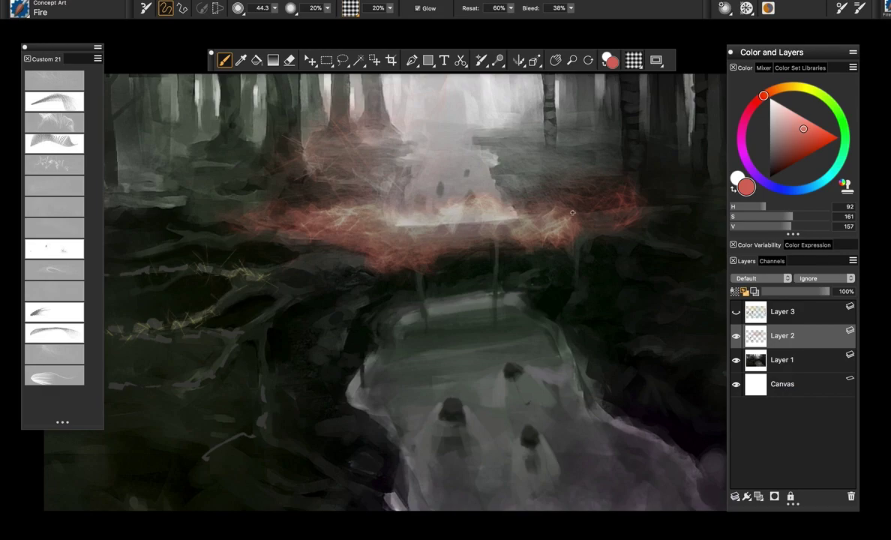
pyautogui.moveTo(534, 216); pyautogui.dragTo(598, 215)
pyautogui.moveTo(680, 214); pyautogui.dragTo(624, 212)
pyautogui.moveTo(477, 227); pyautogui.dragTo(409, 226)
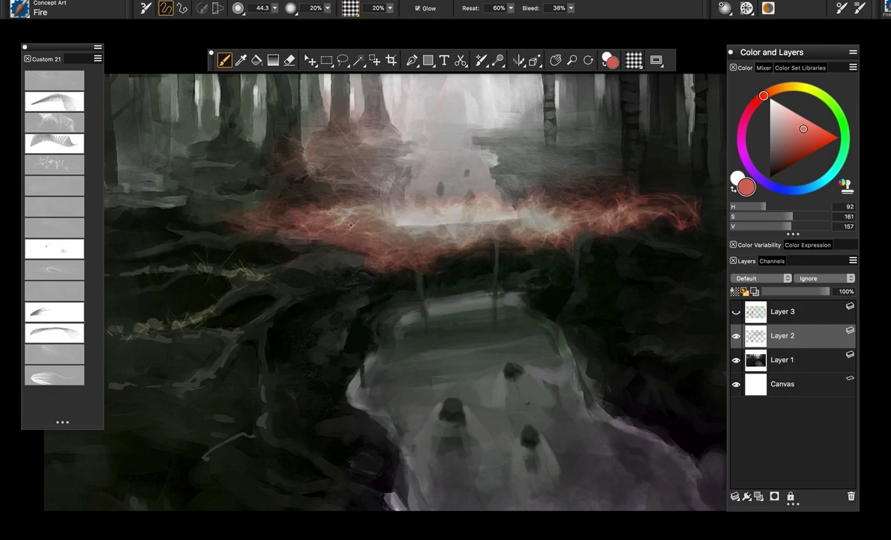
# - Extend the Fire strokes along the far left bank and replace the flame layer with a new empty layer
pyautogui.moveTo(350, 225)
pyautogui.mouseDown()
pyautogui.moveTo(218, 212)
pyautogui.moveTo(193, 218)
pyautogui.mouseUp()
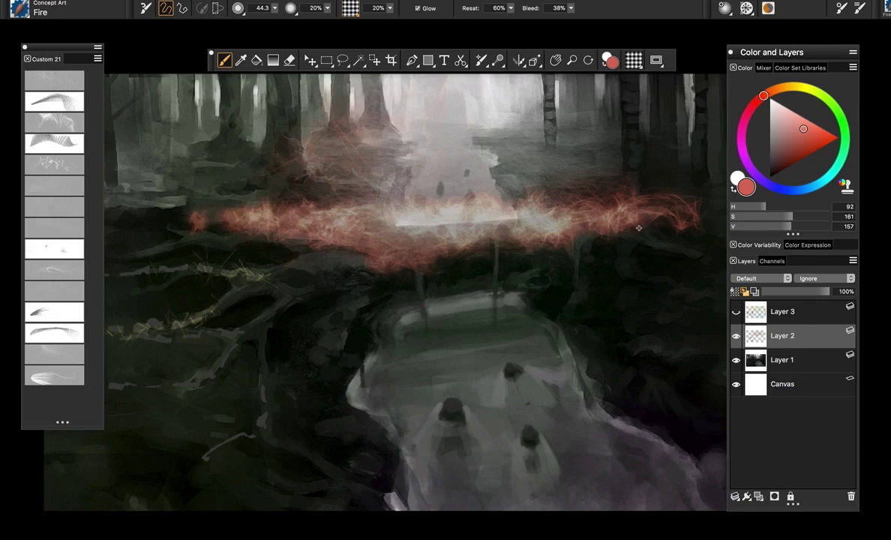
pyautogui.click(850, 496)
pyautogui.click(758, 495)
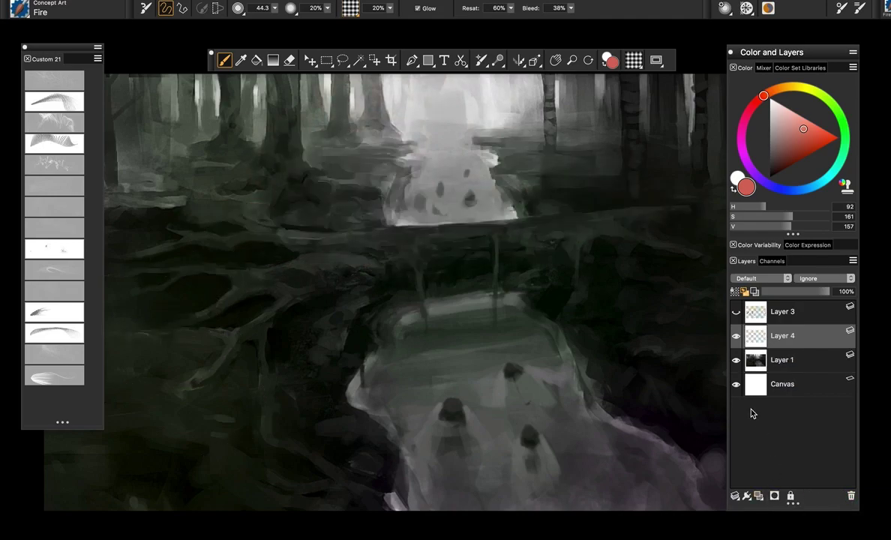
# - Choose the Flare brush in light orange with hue 101, and try a soft stroke over the right bank
pyautogui.click(62, 207)
pyautogui.click(801, 123)
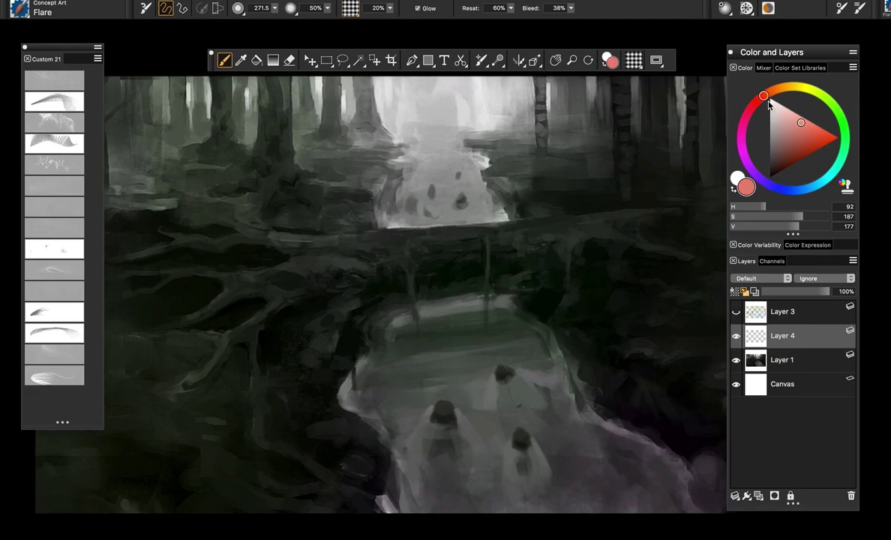
pyautogui.moveTo(767, 99); pyautogui.dragTo(774, 90)
pyautogui.moveTo(557, 213); pyautogui.dragTo(666, 204)
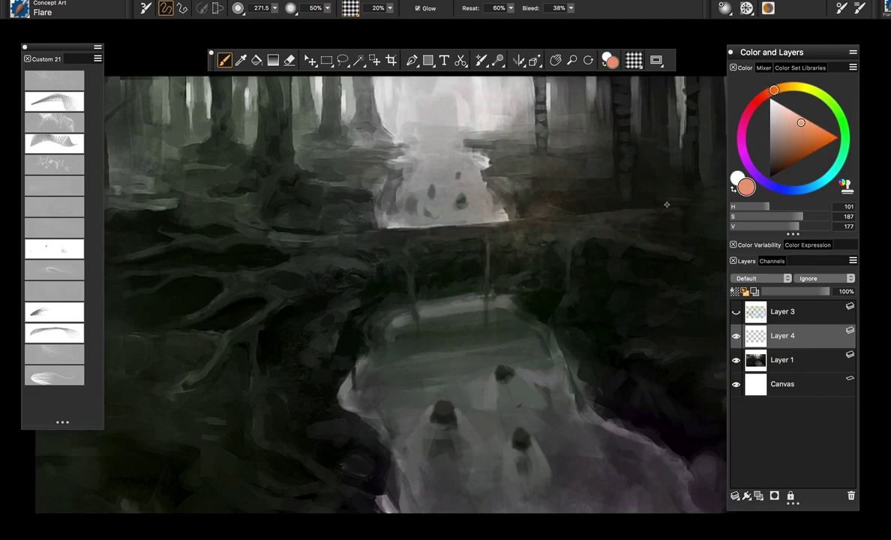
pyautogui.hotkey('ctrl', 'z')
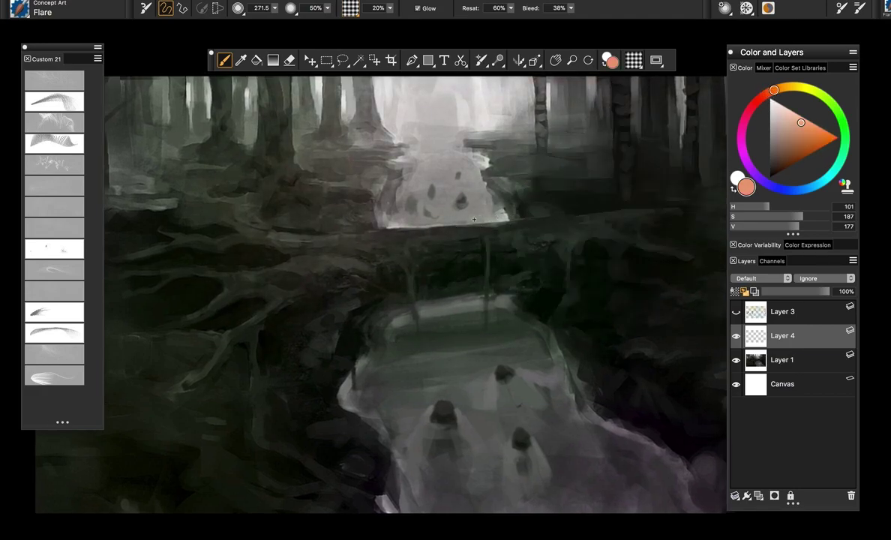
# - Paint a warm orange Flare glow over the tree trunks on the left side of the forest, undoing the last stroke
pyautogui.moveTo(266, 185); pyautogui.dragTo(420, 217)
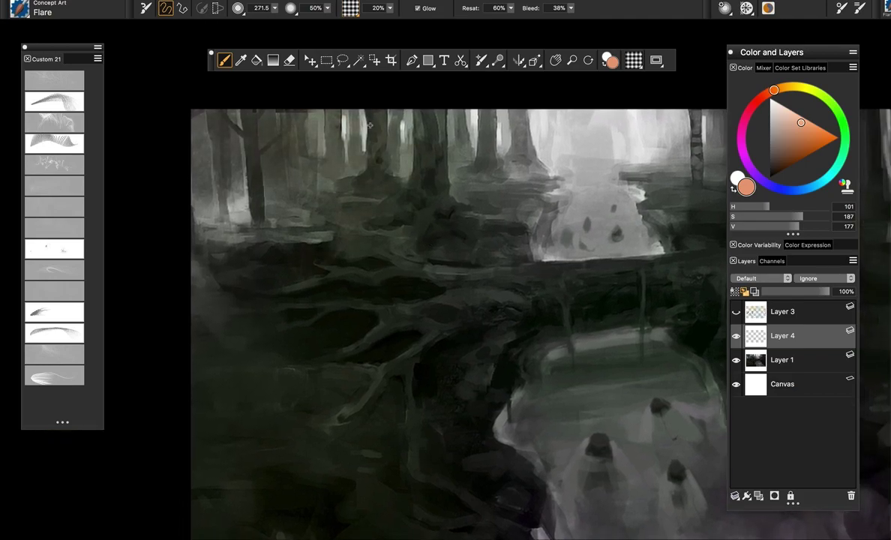
pyautogui.moveTo(370, 125); pyautogui.dragTo(282, 136)
pyautogui.moveTo(196, 142)
pyautogui.mouseDown()
pyautogui.moveTo(232, 117)
pyautogui.moveTo(296, 124)
pyautogui.mouseUp()
pyautogui.moveTo(311, 90); pyautogui.dragTo(368, 138)
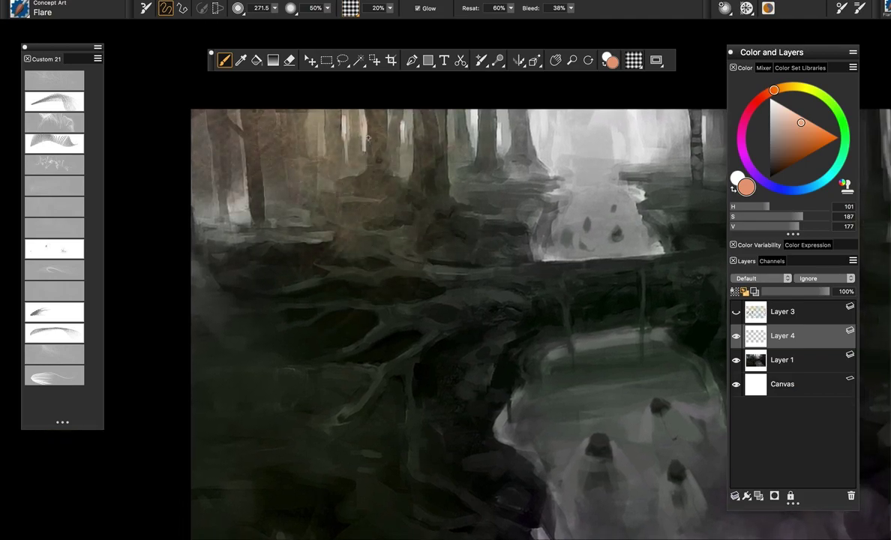
pyautogui.moveTo(330, 161); pyautogui.dragTo(342, 110)
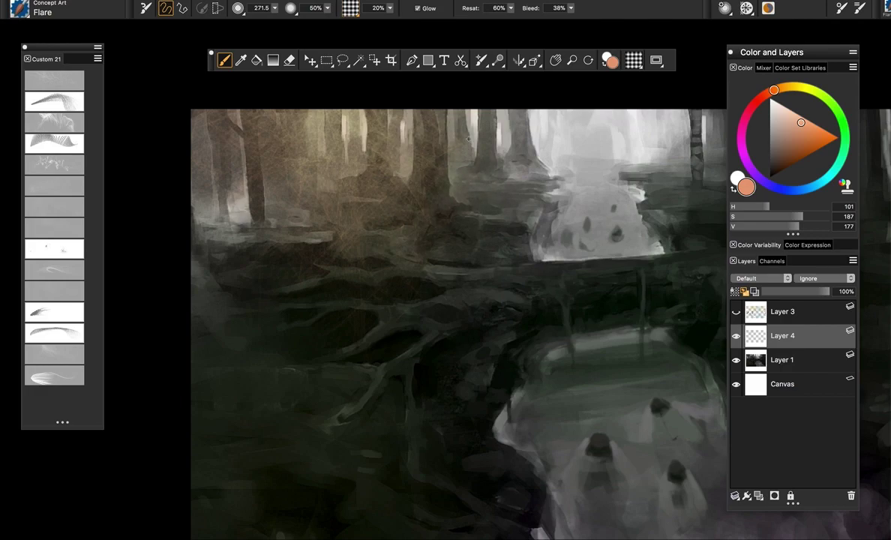
pyautogui.moveTo(583, 199)
pyautogui.mouseDown()
pyautogui.moveTo(527, 189)
pyautogui.moveTo(525, 196)
pyautogui.moveTo(498, 173)
pyautogui.mouseUp()
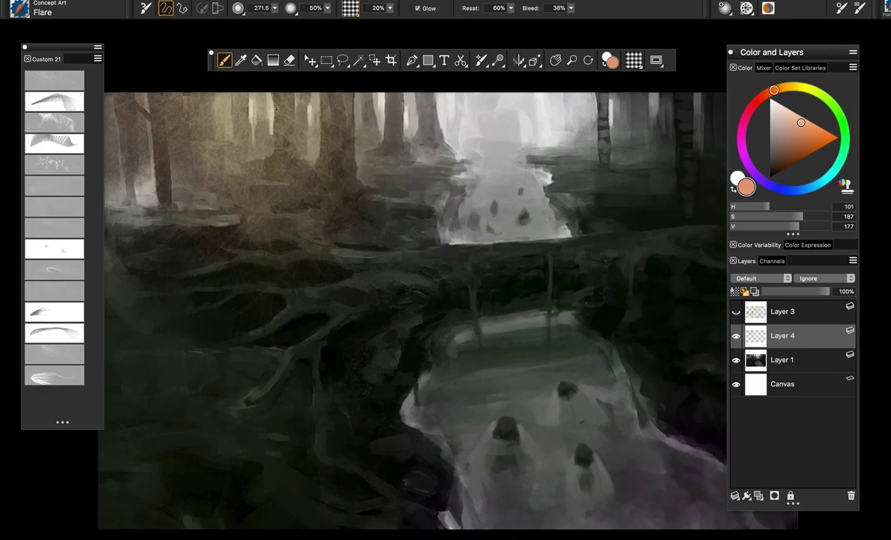
pyautogui.moveTo(250, 96); pyautogui.dragTo(192, 156)
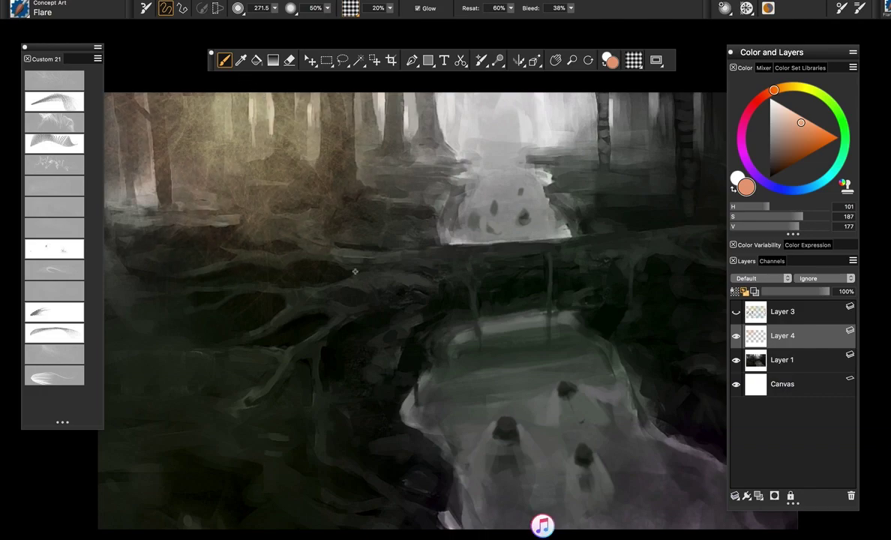
pyautogui.press('super+z')
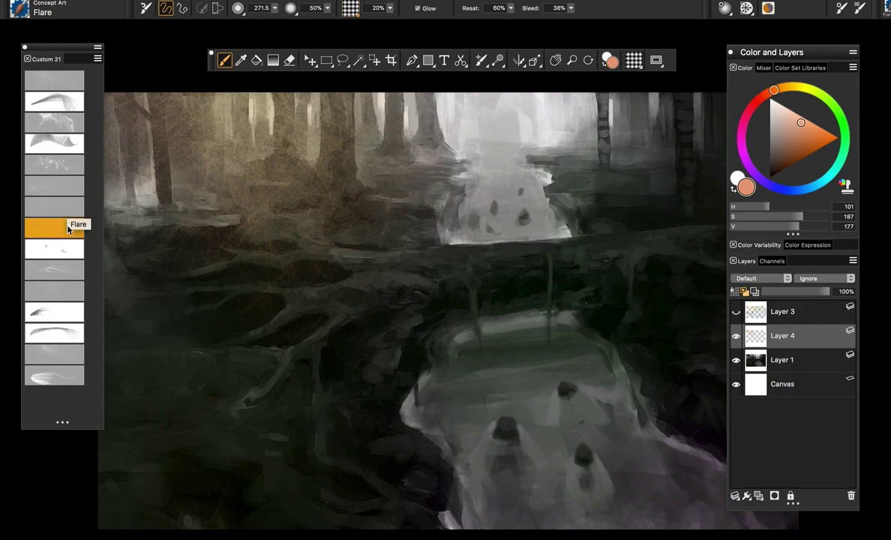
# - Choose the Mystic brush and try an orange stroke across the roots below the distant stream
pyautogui.click(75, 185)
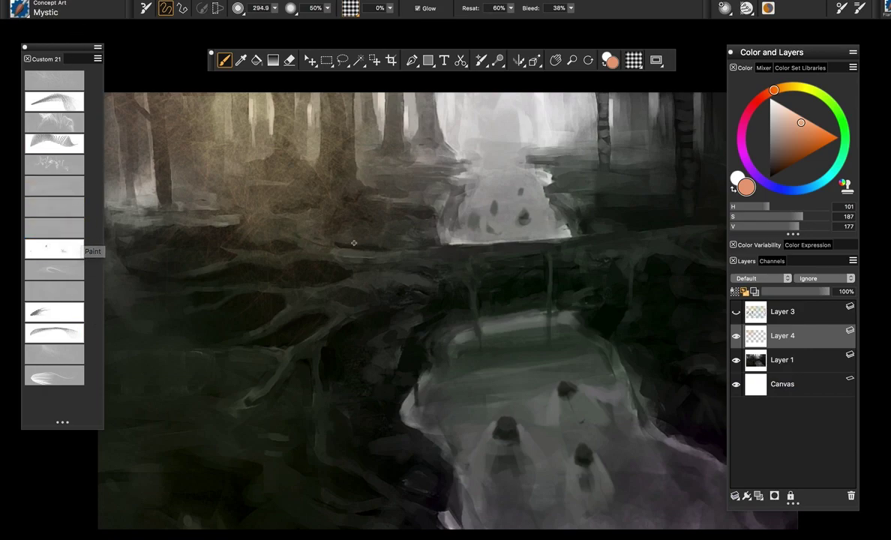
pyautogui.moveTo(276, 256)
pyautogui.mouseDown()
pyautogui.moveTo(535, 248)
pyautogui.moveTo(393, 263)
pyautogui.moveTo(521, 236)
pyautogui.mouseUp()
pyautogui.press('super+z')
pyautogui.press('super+z')
# - Change the colour to light blue with hue 234 and paint Mystic strokes over the lower left bank at brush size 222.6
pyautogui.moveTo(468, 303)
pyautogui.mouseDown()
pyautogui.moveTo(553, 236)
pyautogui.moveTo(506, 249)
pyautogui.mouseUp()
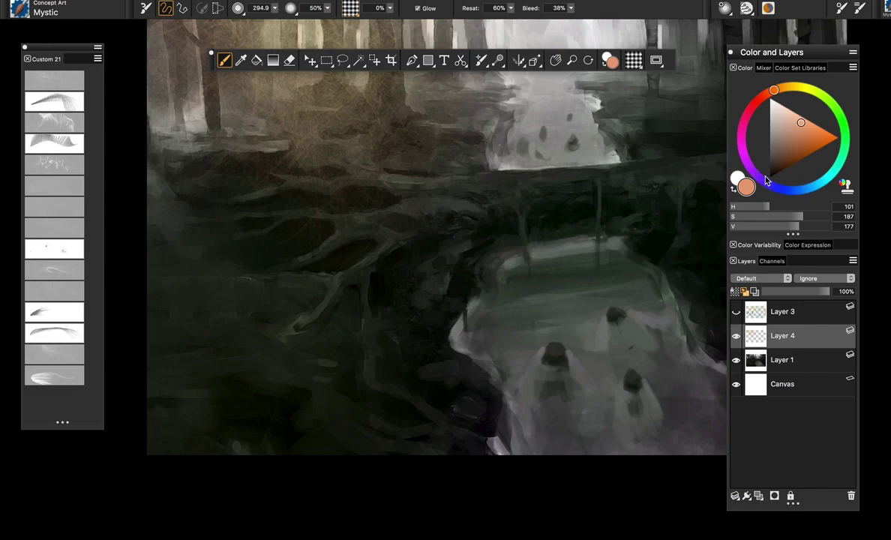
pyautogui.click(764, 181)
pyautogui.click(805, 188)
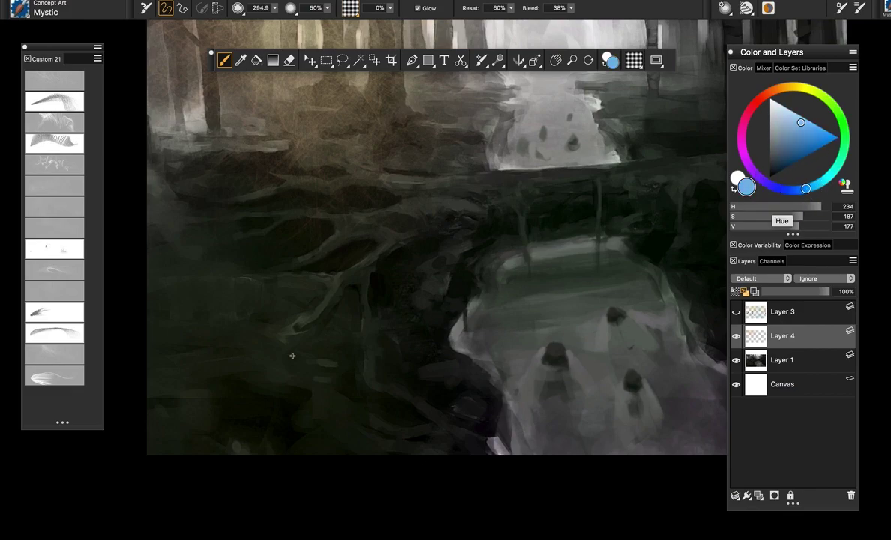
pyautogui.moveTo(196, 379); pyautogui.dragTo(239, 354)
pyautogui.moveTo(270, 345); pyautogui.dragTo(309, 374)
pyautogui.press('super+z')
pyautogui.moveTo(240, 331)
pyautogui.mouseDown()
pyautogui.moveTo(226, 349)
pyautogui.moveTo(242, 331)
pyautogui.mouseUp()
pyautogui.moveTo(269, 335); pyautogui.dragTo(345, 365)
pyautogui.moveTo(424, 409); pyautogui.dragTo(459, 449)
pyautogui.moveTo(302, 311); pyautogui.dragTo(347, 334)
pyautogui.moveTo(354, 377); pyautogui.dragTo(433, 352)
pyautogui.moveTo(482, 371); pyautogui.dragTo(551, 424)
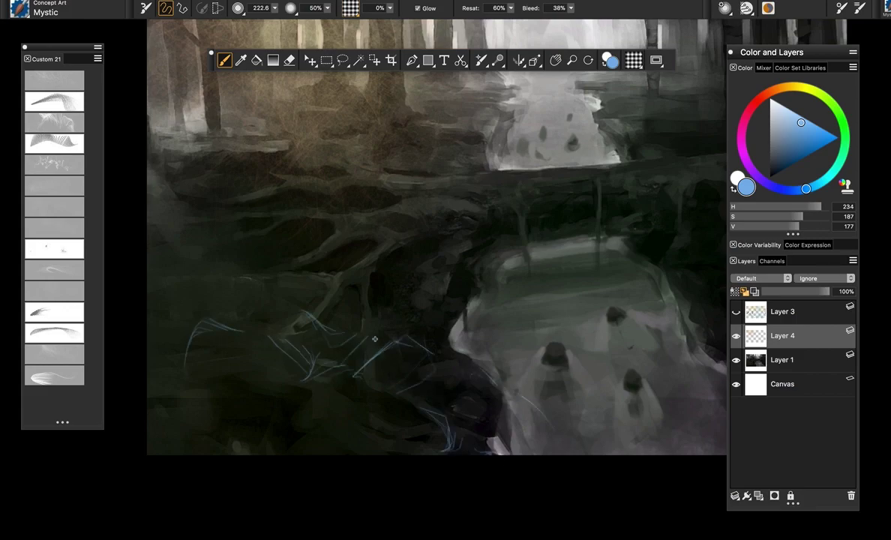
# - Undo the last three Mystic strokes and paint new blue ones below the roots and beside the near stream
pyautogui.press('super+z')
pyautogui.press('super+z')
pyautogui.press('super+z')
pyautogui.moveTo(318, 348); pyautogui.dragTo(308, 375)
pyautogui.moveTo(451, 358); pyautogui.dragTo(421, 366)
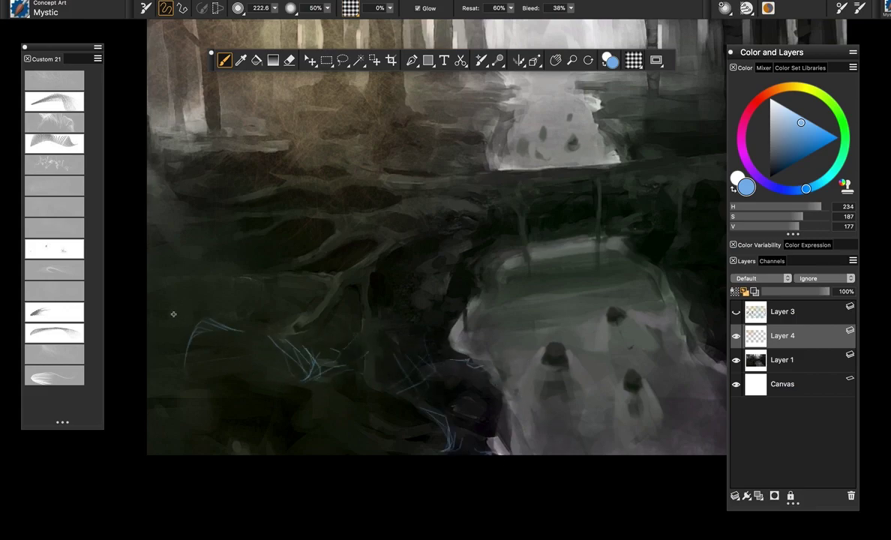
pyautogui.moveTo(211, 307); pyautogui.dragTo(221, 294)
pyautogui.moveTo(239, 298); pyautogui.dragTo(291, 252)
pyautogui.moveTo(301, 319); pyautogui.dragTo(339, 350)
pyautogui.moveTo(342, 394); pyautogui.dragTo(309, 451)
pyautogui.moveTo(391, 396); pyautogui.dragTo(379, 420)
pyautogui.press('super+z')
pyautogui.press('super+z')
pyautogui.press('super+z')
pyautogui.press('super+z')
pyautogui.press('super+z')
# - Add more fine blue Mystic lines below the tree roots and toward the edge of the near stream
pyautogui.moveTo(260, 324); pyautogui.dragTo(271, 342)
pyautogui.moveTo(333, 328); pyautogui.dragTo(369, 354)
pyautogui.moveTo(406, 354); pyautogui.dragTo(413, 386)
pyautogui.moveTo(400, 438); pyautogui.dragTo(390, 453)
pyautogui.moveTo(329, 381); pyautogui.dragTo(382, 405)
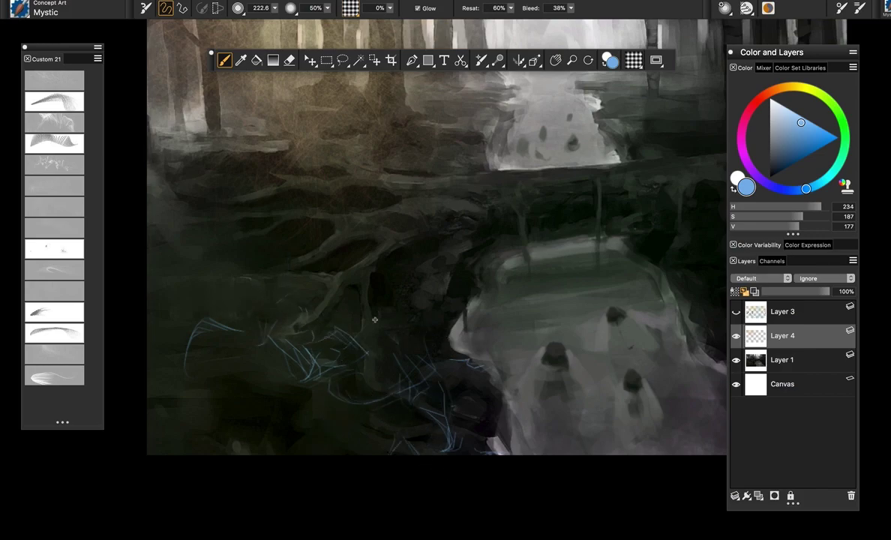
pyautogui.moveTo(374, 319); pyautogui.dragTo(346, 313)
pyautogui.moveTo(414, 330); pyautogui.dragTo(441, 313)
# - Fade the blue Mystic lines with the Eraser at 10% opacity, enlarging it to 147.5
pyautogui.press('e')
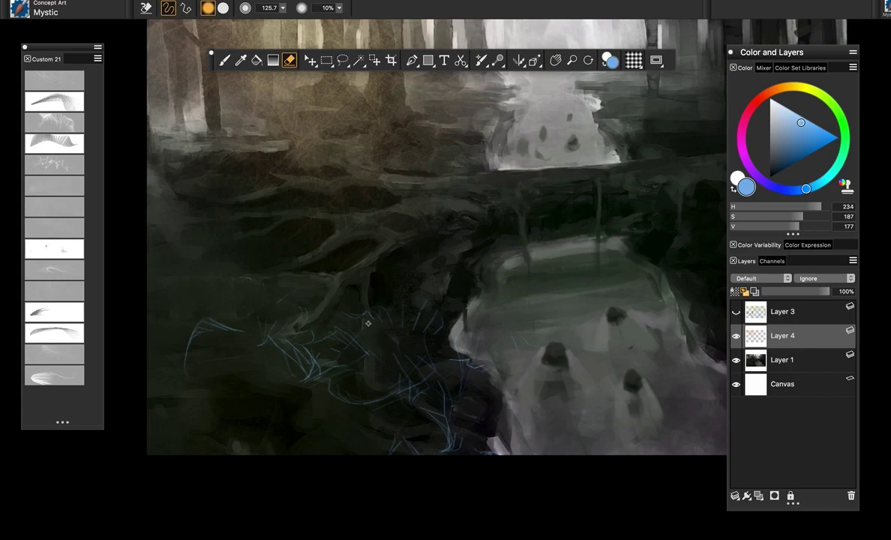
pyautogui.moveTo(398, 311); pyautogui.dragTo(407, 307)
pyautogui.press(']')
pyautogui.press(']')
pyautogui.press(']')
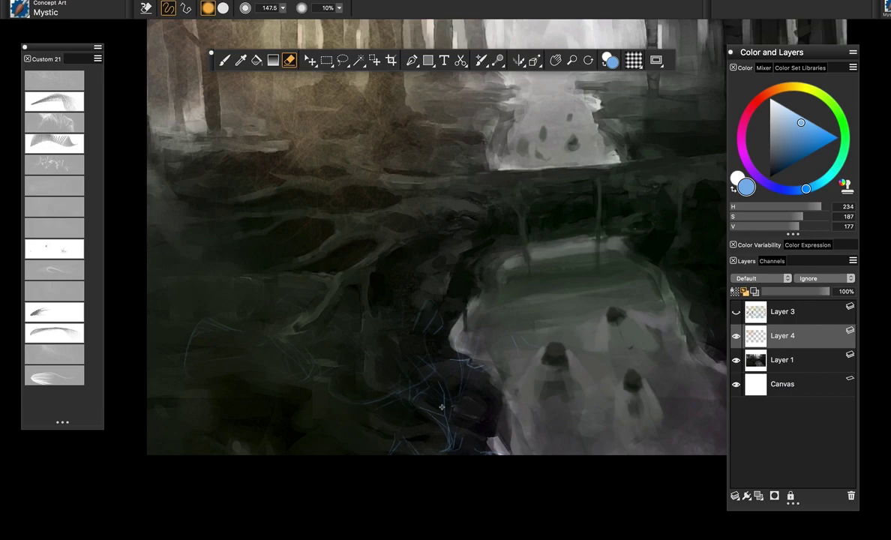
# - Desaturate Layer 4 with Adjust Colors, resetting the values and setting Saturation to -139%
pyautogui.moveTo(535, 384); pyautogui.dragTo(470, 409)
pyautogui.moveTo(456, 296); pyautogui.dragTo(438, 293)
pyautogui.click(352, 0)
pyautogui.moveTo(323, 0)
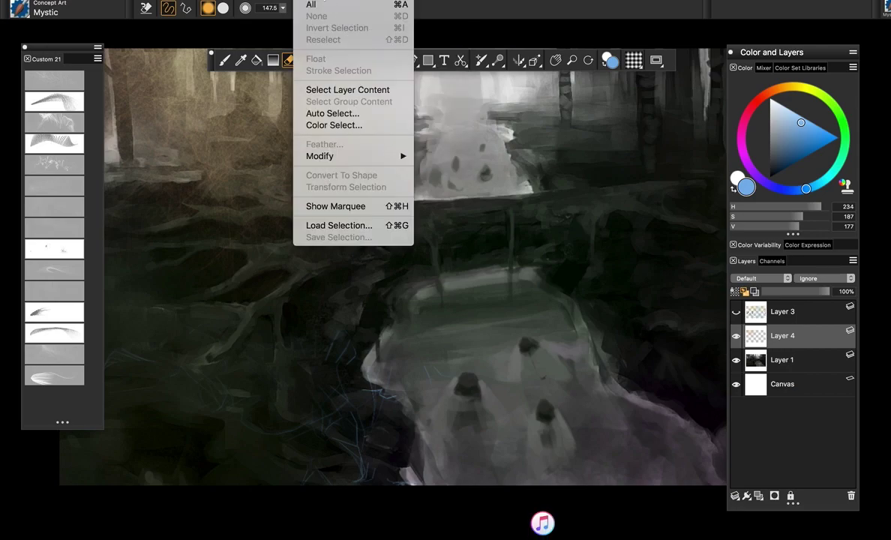
pyautogui.moveTo(390, 2)
pyautogui.moveTo(454, 34)
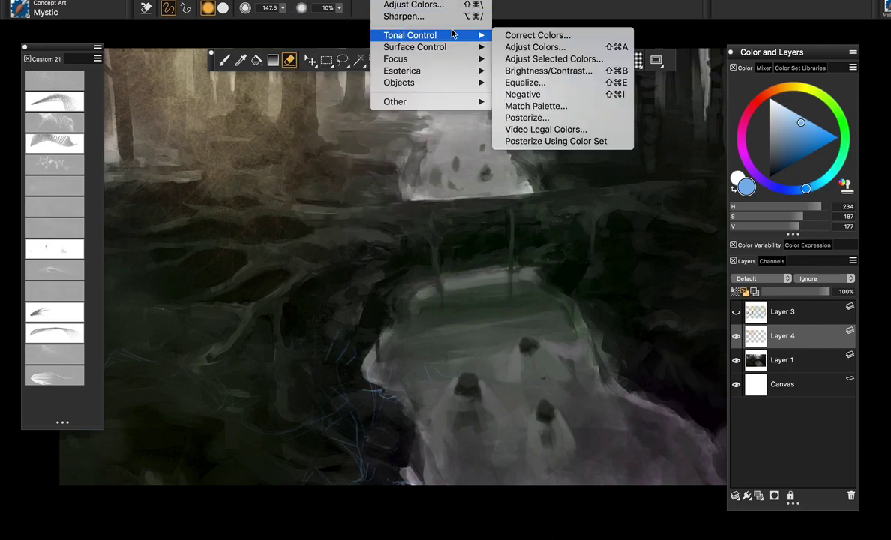
pyautogui.click(563, 48)
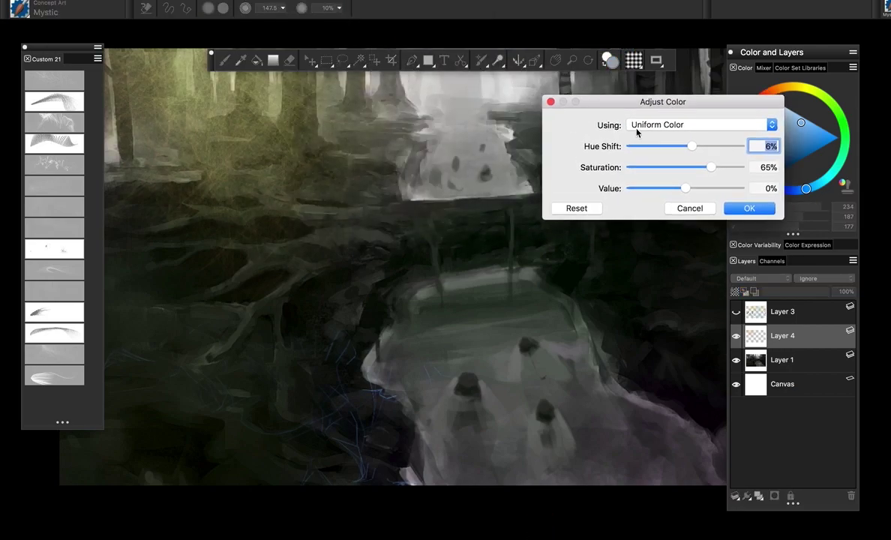
pyautogui.click(575, 208)
pyautogui.moveTo(685, 167); pyautogui.dragTo(598, 180)
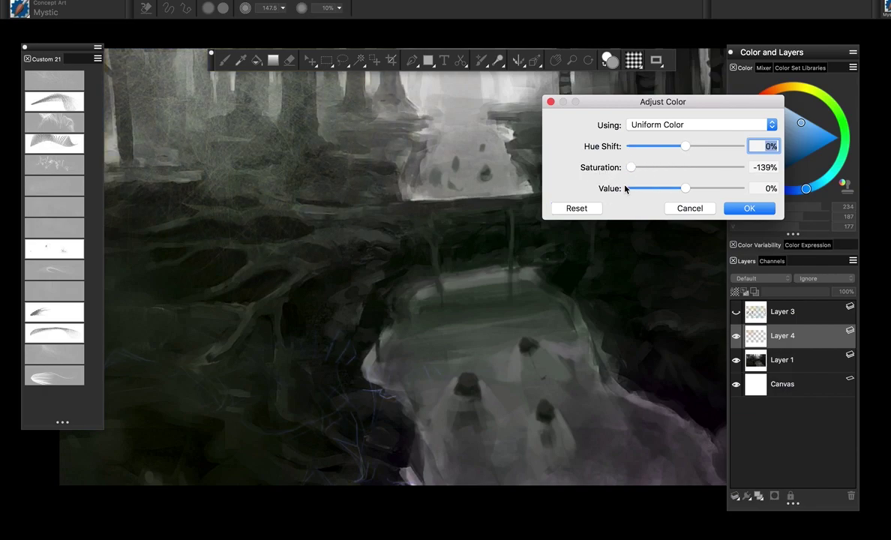
pyautogui.click(746, 208)
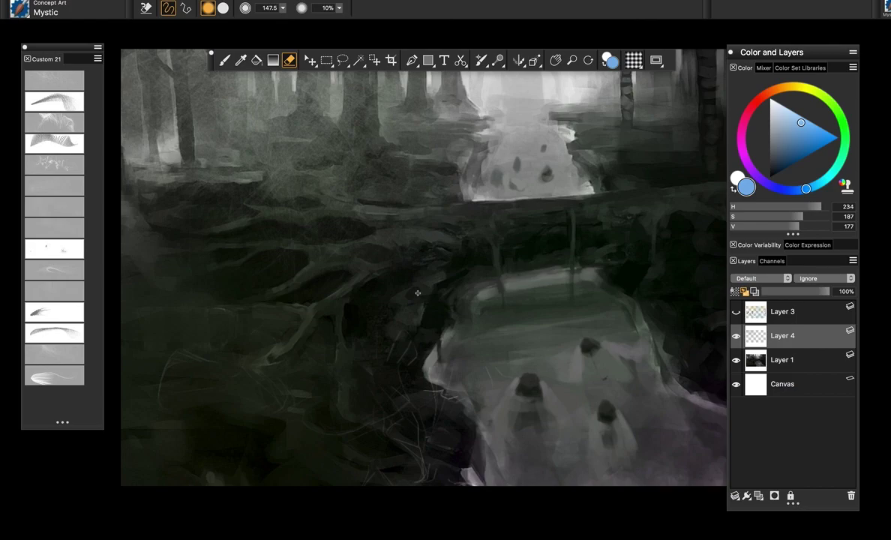
# - Hide and delete the desaturated Layer 4, and add a new empty layer above Layer 1
pyautogui.click(735, 337)
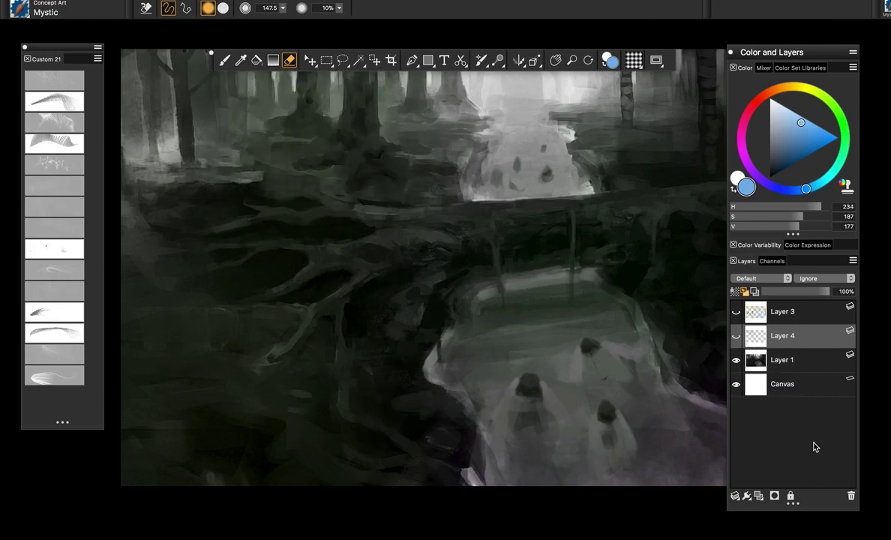
pyautogui.click(850, 497)
pyautogui.click(759, 497)
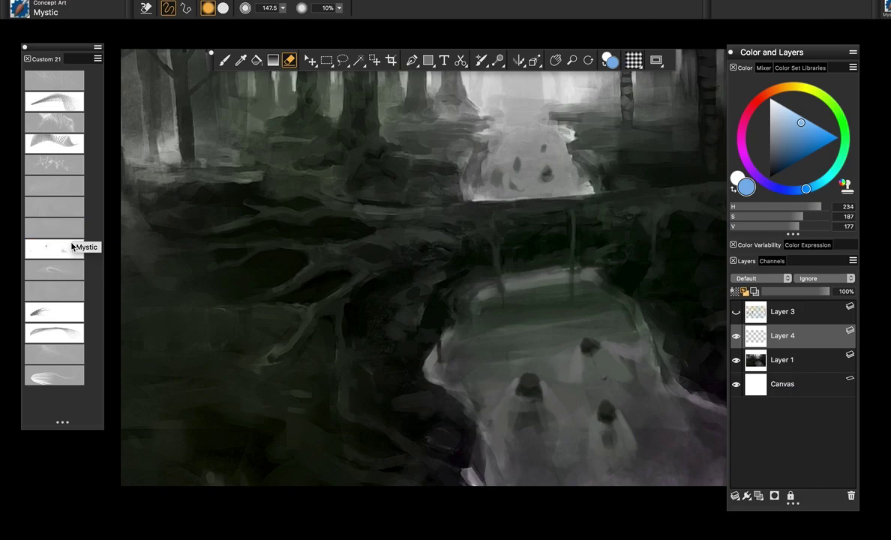
# - Choose the Paint brush at size 430.4, set the colour to white and scatter specks over the right bank
pyautogui.press('b')
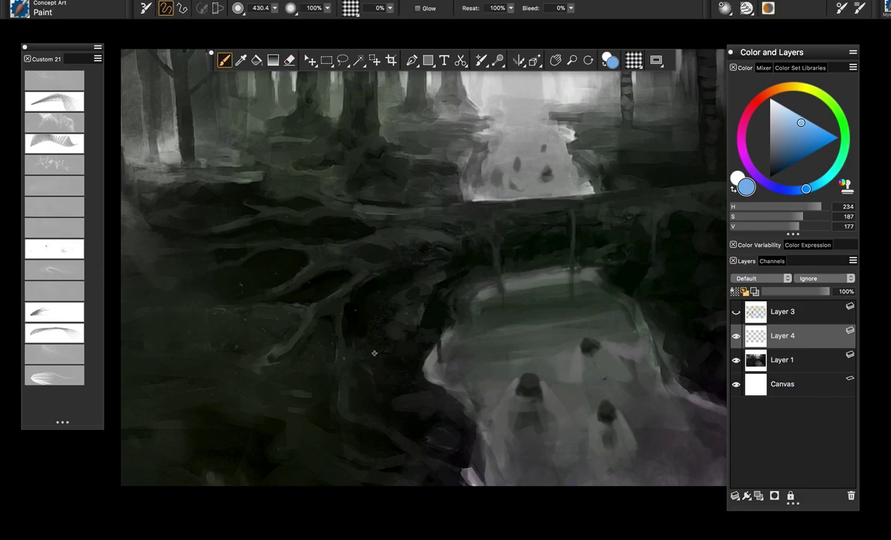
pyautogui.hscroll(3, 601, 252)
pyautogui.scroll(2, 600, 252)
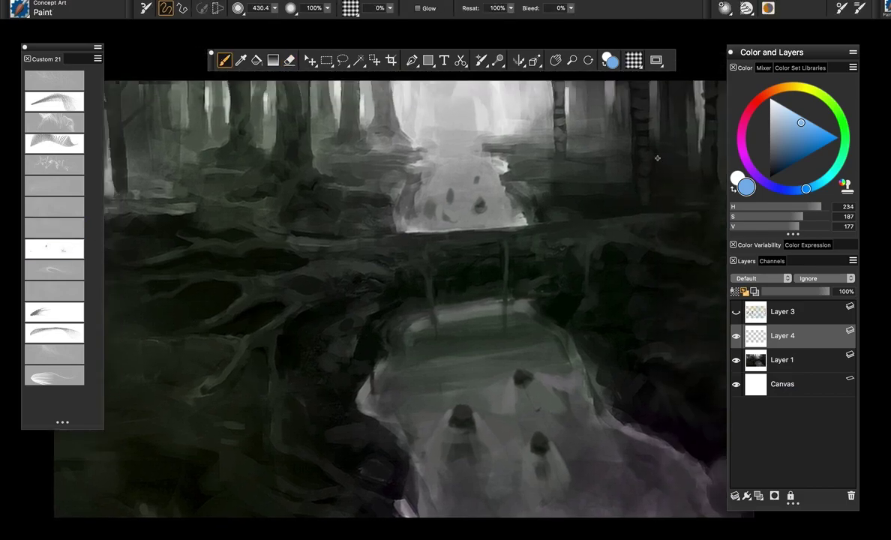
pyautogui.moveTo(795, 121); pyautogui.dragTo(770, 98)
pyautogui.moveTo(591, 191); pyautogui.dragTo(539, 187)
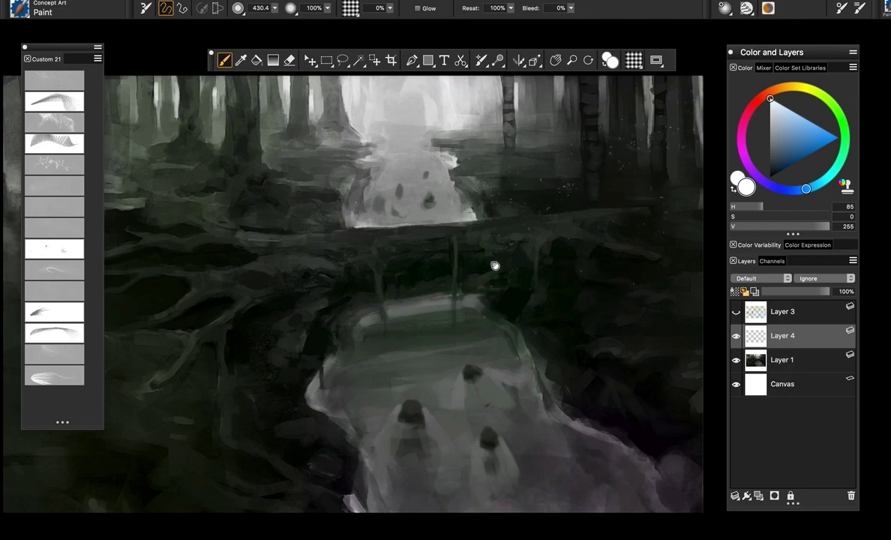
pyautogui.moveTo(500, 246); pyautogui.dragTo(613, 267)
pyautogui.moveTo(531, 185); pyautogui.dragTo(489, 113)
# - Change the colour to saturated blue and on to cyan with hue 216, and scatter Paint specks over the left bank's roots
pyautogui.click(837, 138)
pyautogui.moveTo(555, 224); pyautogui.dragTo(582, 227)
pyautogui.hscroll(-3, 582, 227)
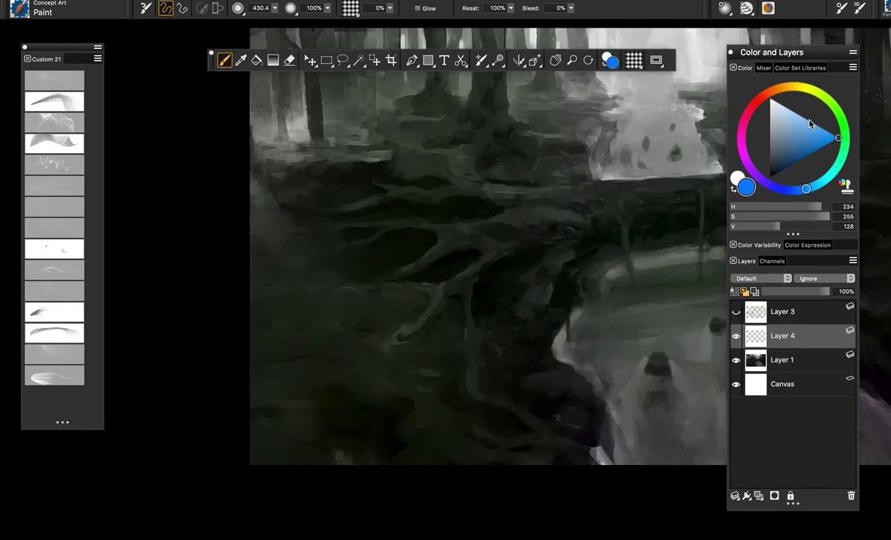
pyautogui.click(824, 182)
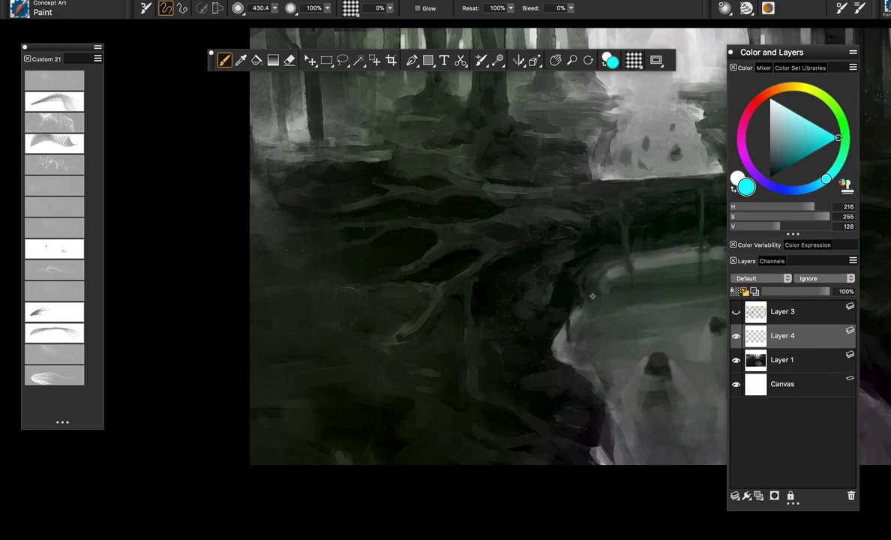
pyautogui.scroll(3, 567, 272)
pyautogui.hscroll(2, 567, 272)
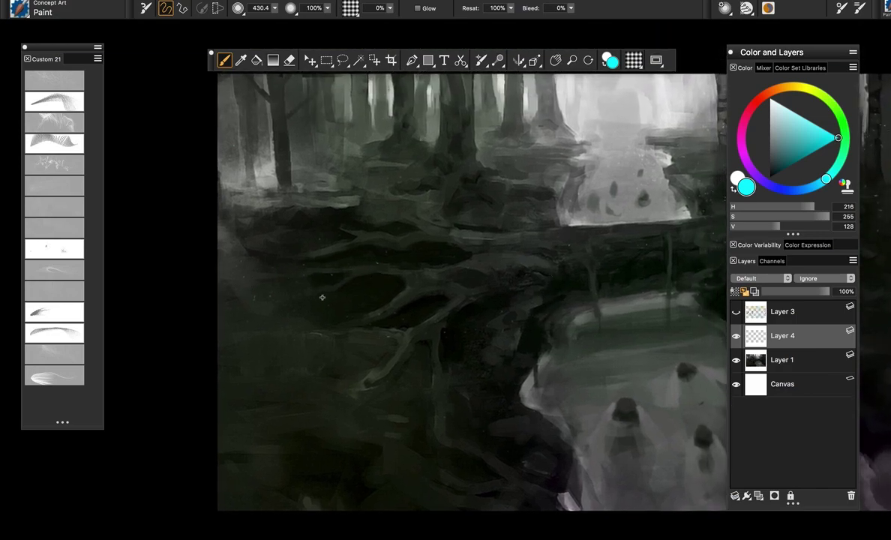
pyautogui.hscroll(2, 485, 292)
pyautogui.scroll(-1, 485, 292)
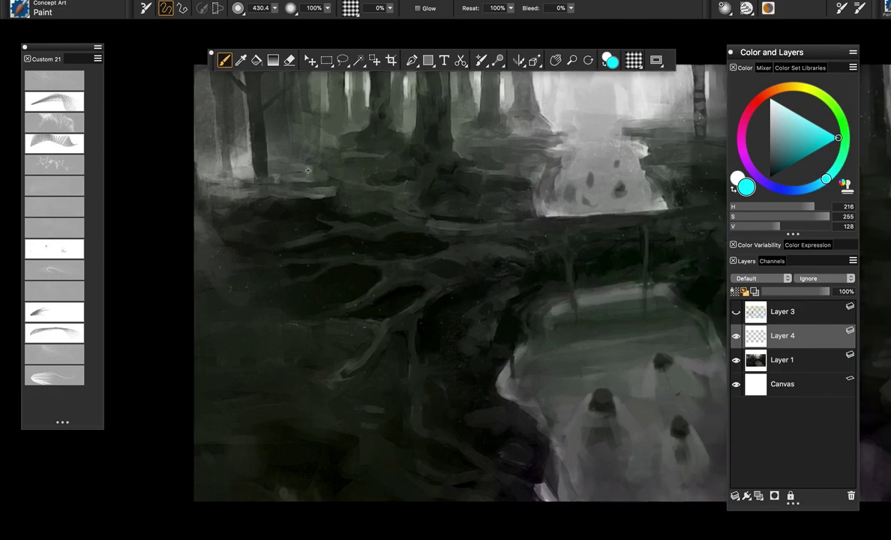
pyautogui.press('super+alt+space')
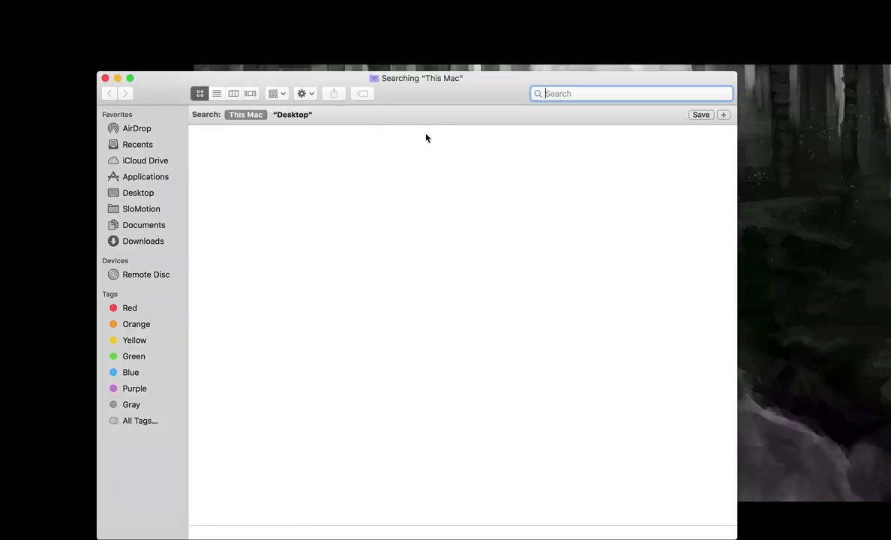
pyautogui.click(105, 78)
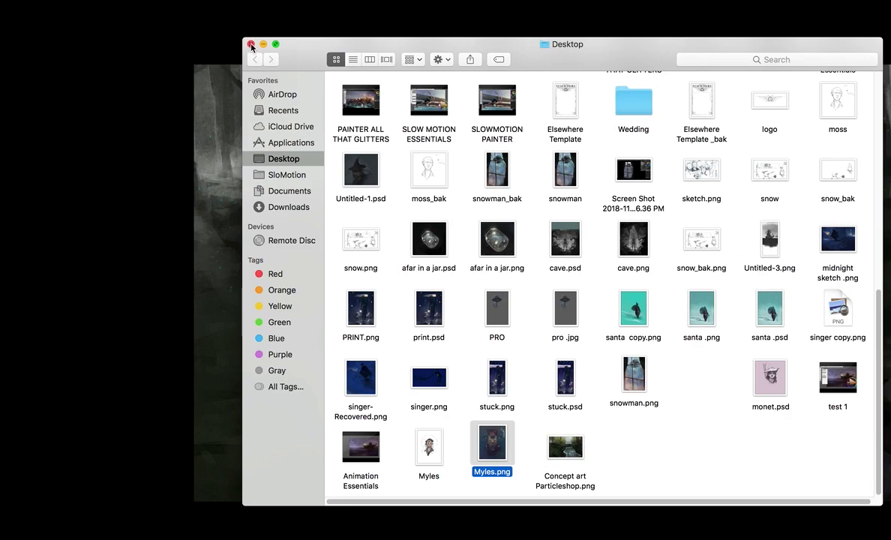
# - Close the Finder window showing the Desktop folder and return to the forest painting
pyautogui.click(252, 45)
pyautogui.click(346, 120)
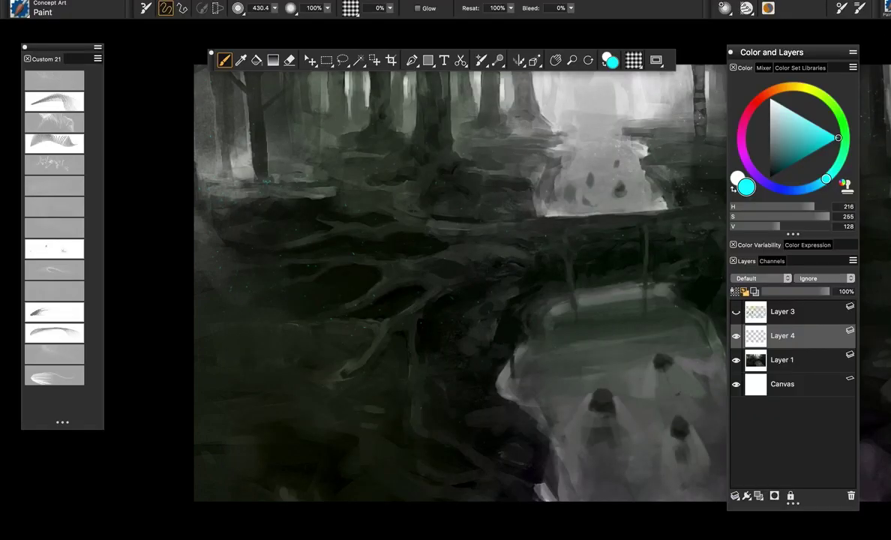
pyautogui.moveTo(359, 117); pyautogui.dragTo(351, 158)
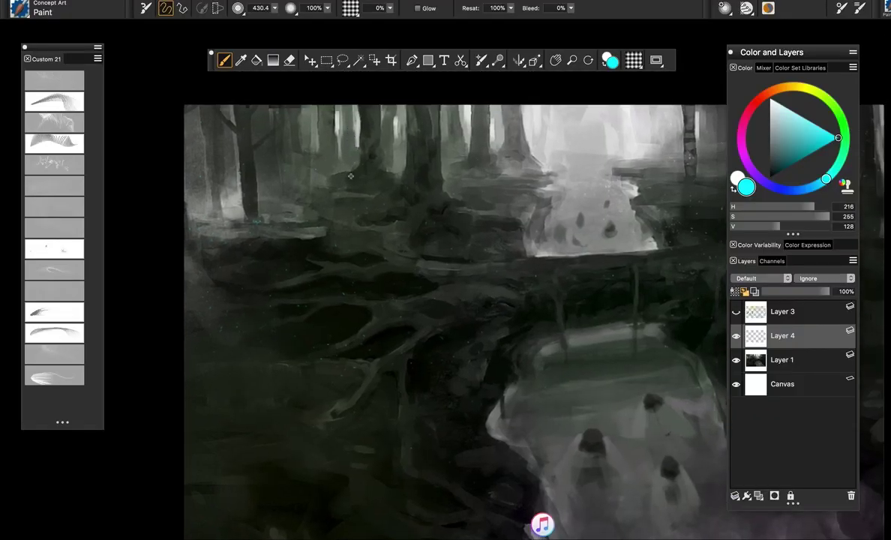
# - Choose the Puddle brush and set its colour to a muted teal with H 216, S 80 and V 139
pyautogui.click(770, 99)
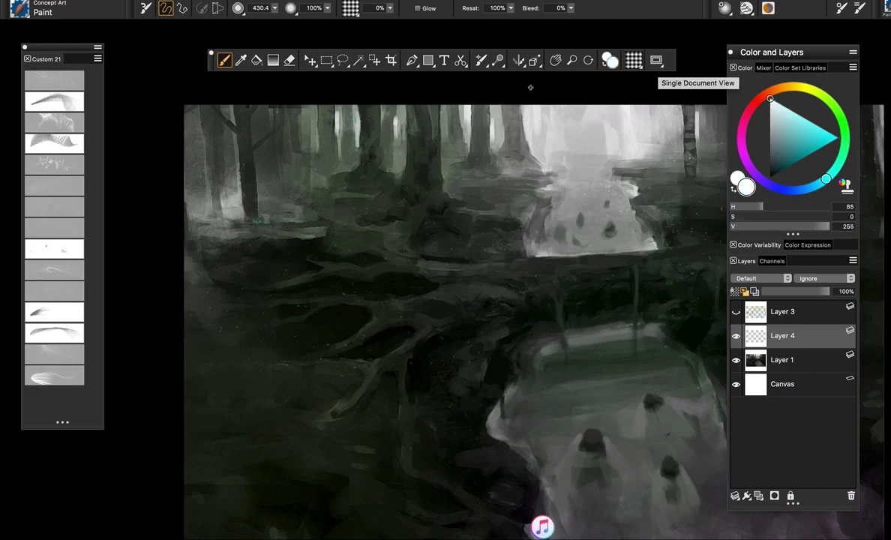
pyautogui.click(39, 270)
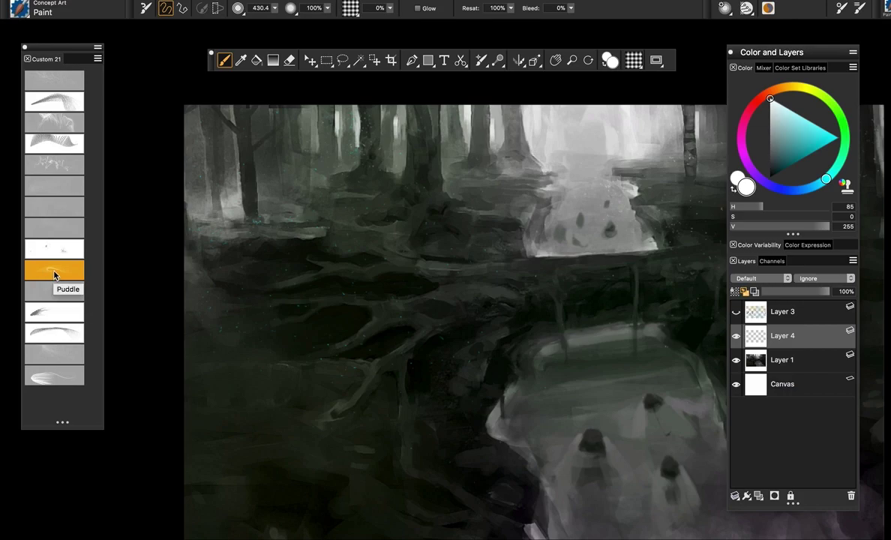
pyautogui.click(54, 276)
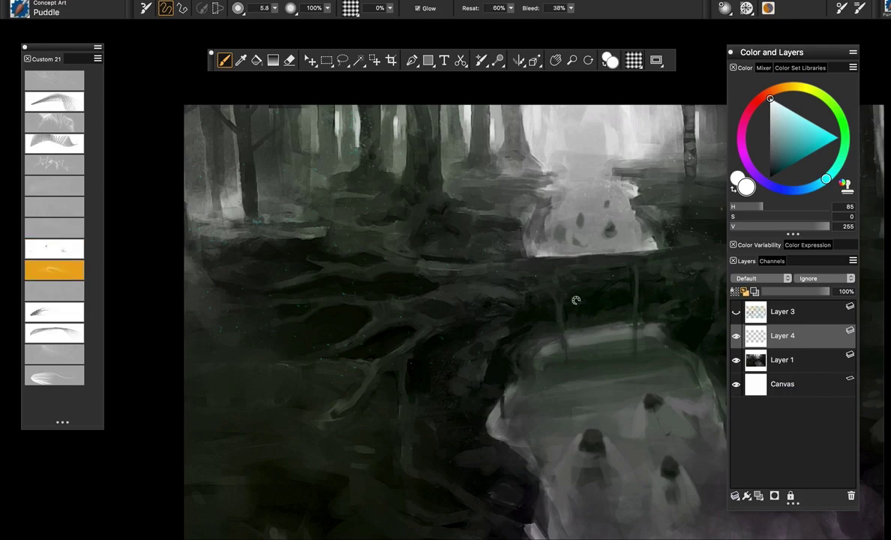
pyautogui.moveTo(573, 373)
pyautogui.mouseDown()
pyautogui.moveTo(516, 350)
pyautogui.moveTo(518, 307)
pyautogui.mouseUp()
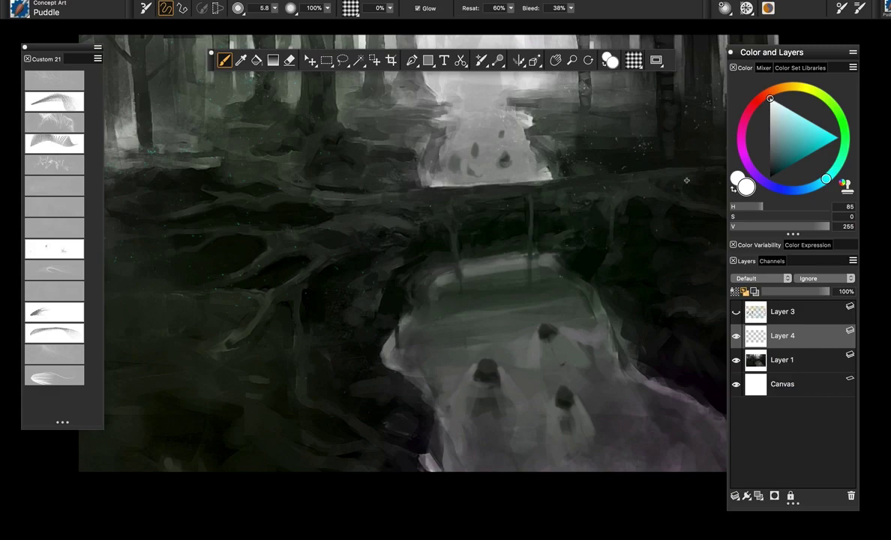
pyautogui.click(790, 134)
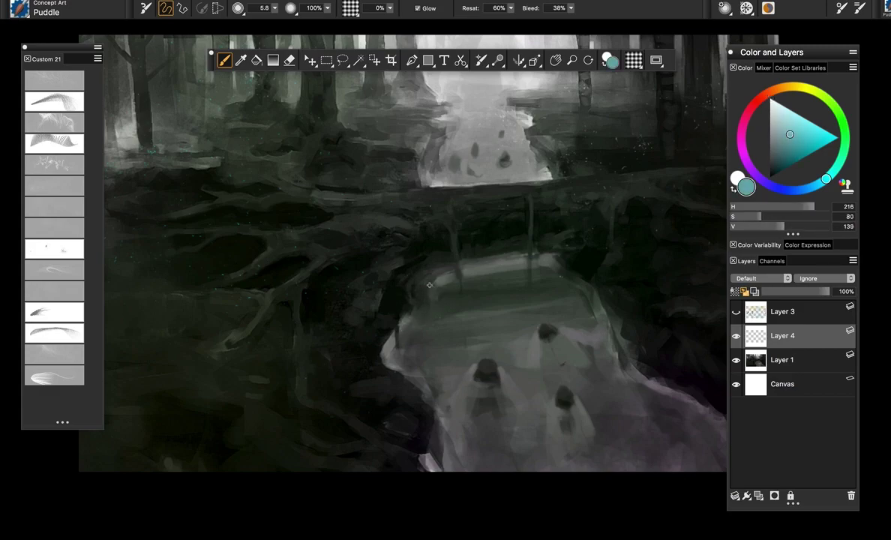
# - Paint teal Puddle ripples along the pool's left shore, across its far side and on the lower right bank
pyautogui.moveTo(437, 303)
pyautogui.mouseDown()
pyautogui.moveTo(385, 352)
pyautogui.moveTo(393, 344)
pyautogui.moveTo(393, 365)
pyautogui.moveTo(382, 347)
pyautogui.moveTo(417, 383)
pyautogui.mouseUp()
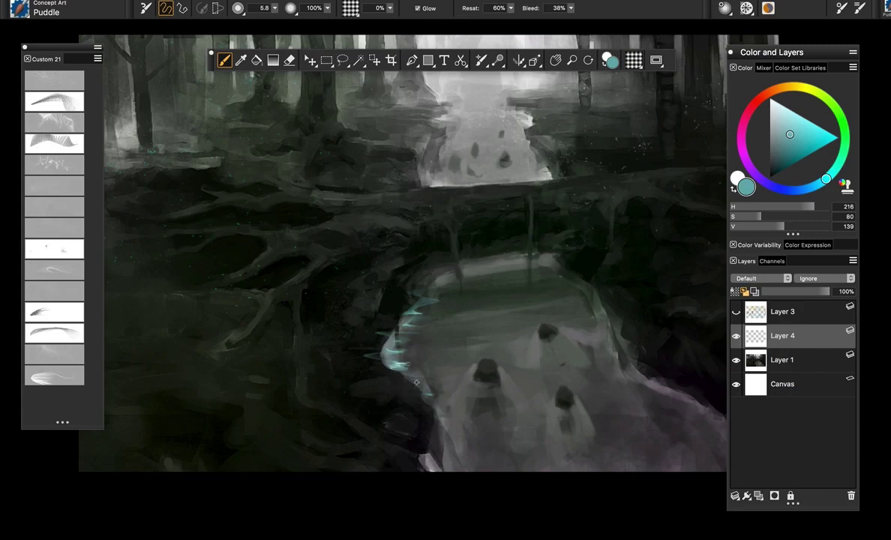
pyautogui.moveTo(396, 306); pyautogui.dragTo(589, 309)
pyautogui.moveTo(682, 411)
pyautogui.mouseDown()
pyautogui.moveTo(599, 354)
pyautogui.moveTo(606, 346)
pyautogui.mouseUp()
pyautogui.moveTo(613, 347)
pyautogui.mouseDown()
pyautogui.moveTo(645, 372)
pyautogui.moveTo(651, 395)
pyautogui.mouseUp()
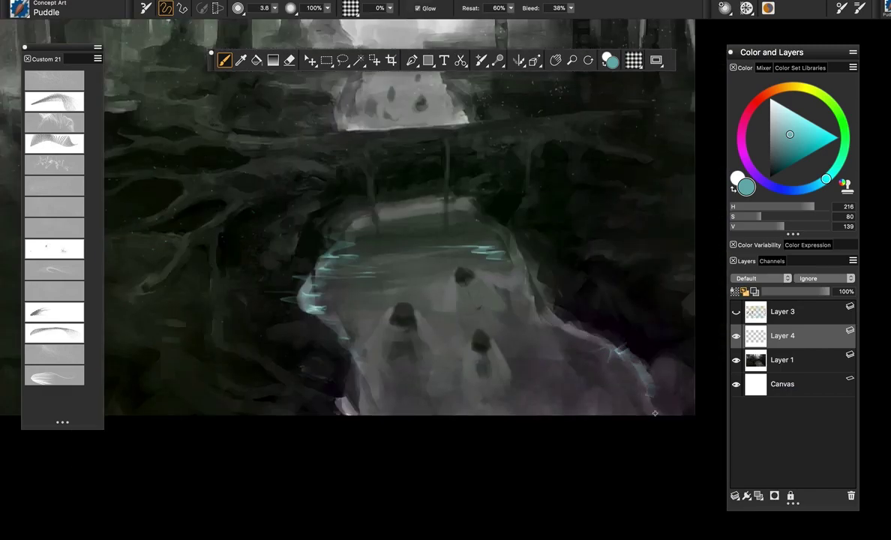
# - Add size 3.6 Puddle ripples along the right bank, across the lower pool, down the left shore and at the pool's far end
pyautogui.moveTo(592, 327)
pyautogui.mouseDown()
pyautogui.moveTo(511, 308)
pyautogui.moveTo(474, 312)
pyautogui.mouseUp()
pyautogui.moveTo(550, 304); pyautogui.dragTo(532, 284)
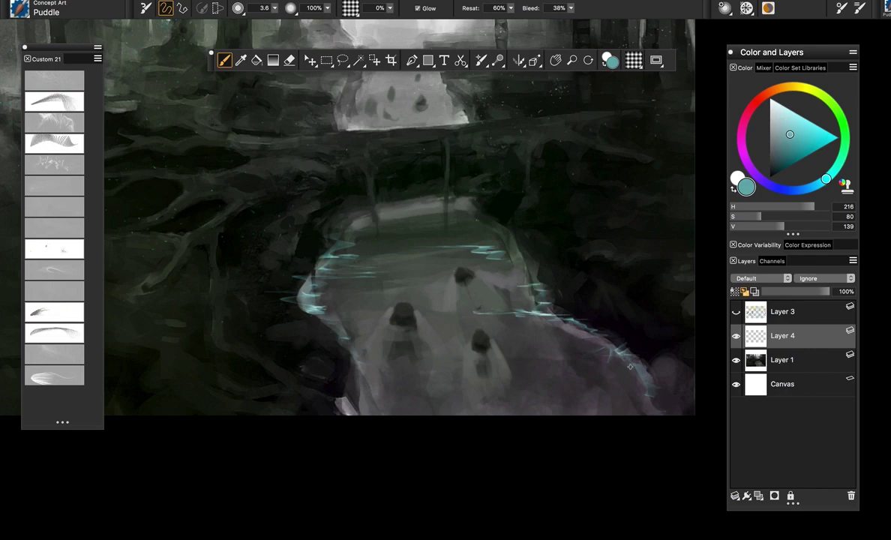
pyautogui.moveTo(631, 363)
pyautogui.mouseDown()
pyautogui.moveTo(493, 366)
pyautogui.moveTo(436, 346)
pyautogui.mouseUp()
pyautogui.moveTo(353, 346)
pyautogui.mouseDown()
pyautogui.moveTo(351, 399)
pyautogui.moveTo(348, 345)
pyautogui.mouseUp()
pyautogui.moveTo(363, 260); pyautogui.dragTo(471, 229)
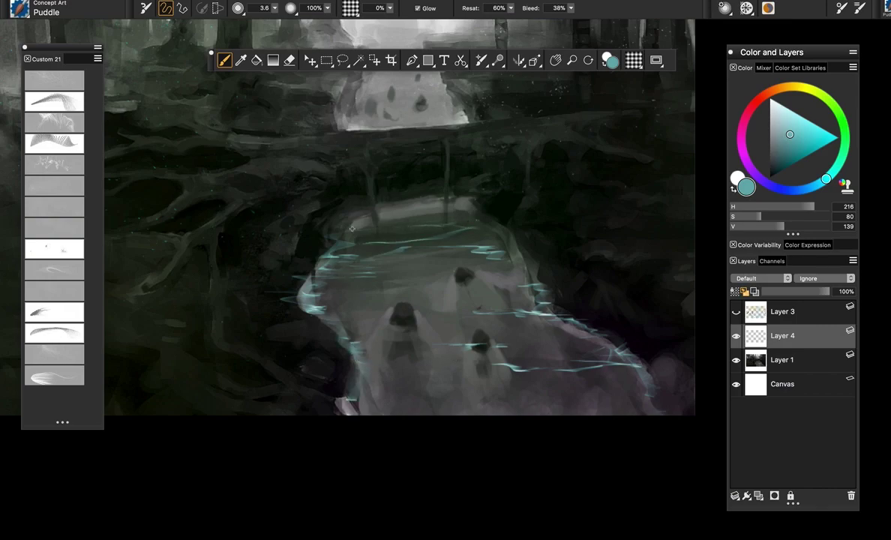
# - Add short Puddle ripples at both pool edges, around the lower rocks and near the stream's lower right corner
pyautogui.moveTo(498, 257); pyautogui.dragTo(515, 260)
pyautogui.moveTo(519, 283)
pyautogui.mouseDown()
pyautogui.moveTo(543, 287)
pyautogui.moveTo(529, 293)
pyautogui.mouseUp()
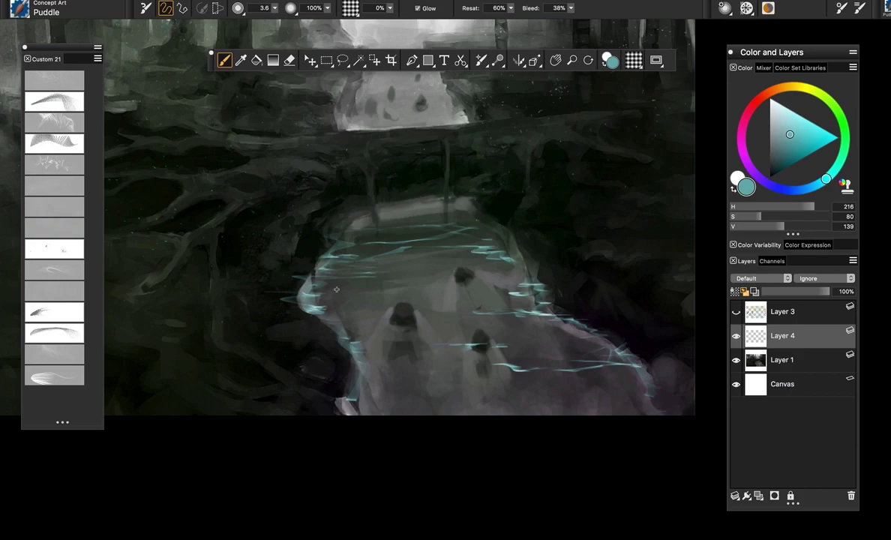
pyautogui.moveTo(324, 293); pyautogui.dragTo(360, 294)
pyautogui.moveTo(324, 307); pyautogui.dragTo(360, 313)
pyautogui.moveTo(373, 359); pyautogui.dragTo(421, 367)
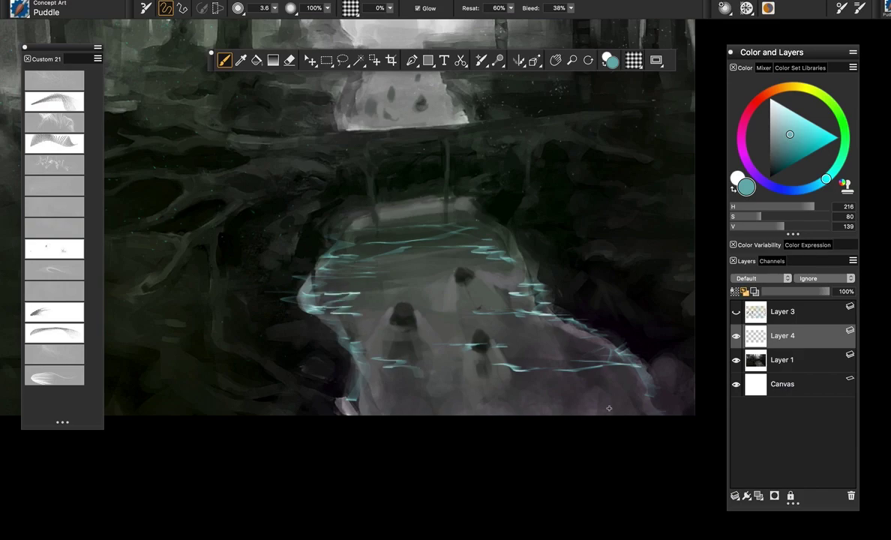
pyautogui.moveTo(612, 406); pyautogui.dragTo(642, 407)
pyautogui.moveTo(594, 292); pyautogui.dragTo(605, 330)
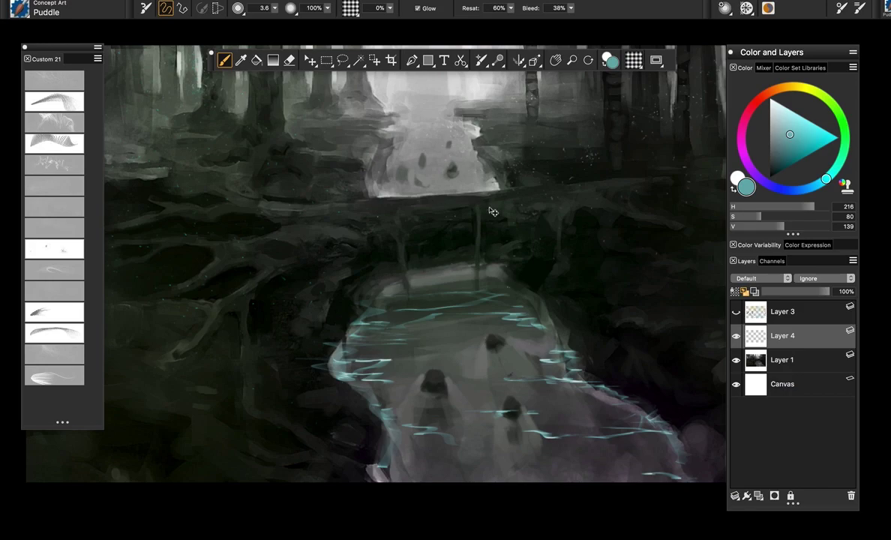
# - Undo the Puddle ripples and the Paint specks step by step
pyautogui.hotkey('ctrl', 'z')
pyautogui.hotkey('ctrl', 'z')
pyautogui.hotkey('ctrl', 'z')
pyautogui.hotkey('ctrl', 'z')
pyautogui.hotkey('ctrl', 'z')
pyautogui.hotkey('ctrl', 'z')
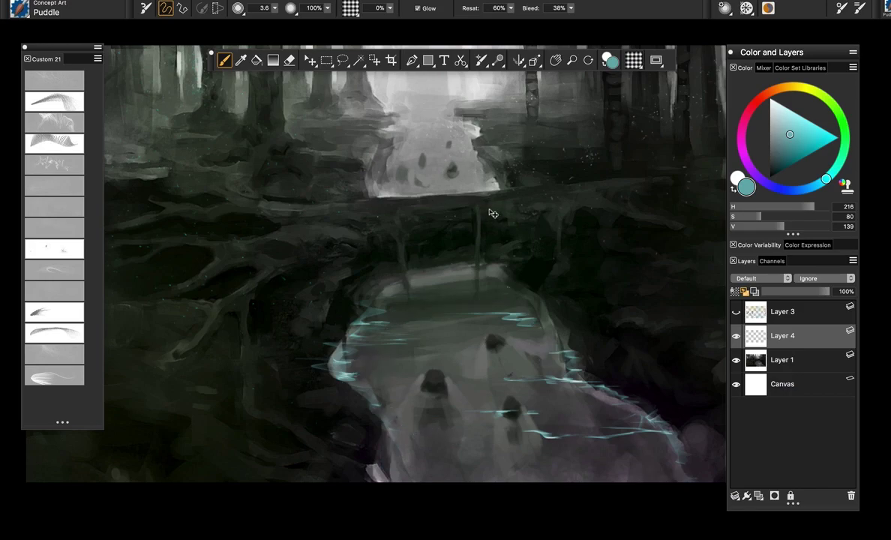
pyautogui.hotkey('ctrl', 'z')
pyautogui.hotkey('ctrl', 'z')
pyautogui.hotkey('ctrl', 'z')
pyautogui.hotkey('ctrl', 'z')
pyautogui.hotkey('ctrl', 'z')
pyautogui.hotkey('ctrl', 'z')
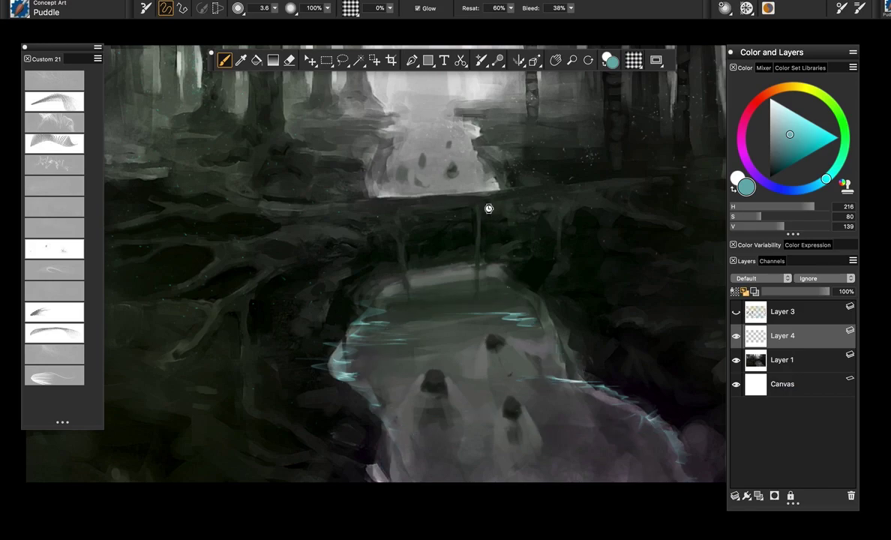
pyautogui.hotkey('ctrl', 'z')
pyautogui.hotkey('ctrl', 'z')
pyautogui.hotkey('ctrl', 'z')
pyautogui.hotkey('ctrl', 'z')
pyautogui.hotkey('ctrl', 'z')
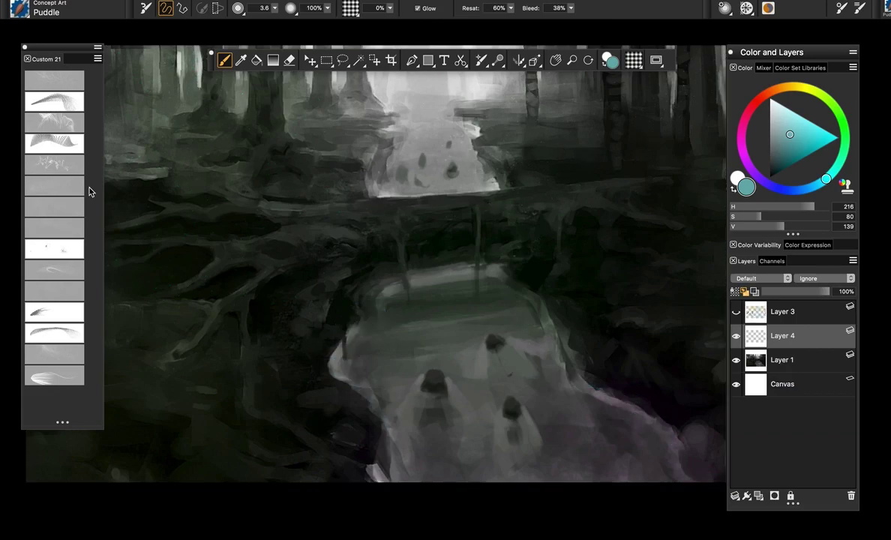
# - Choose the Concept Art Sparkle brush, remove the test sparkle on the pool and restore the first teal ripples and specks
pyautogui.click(18, 8)
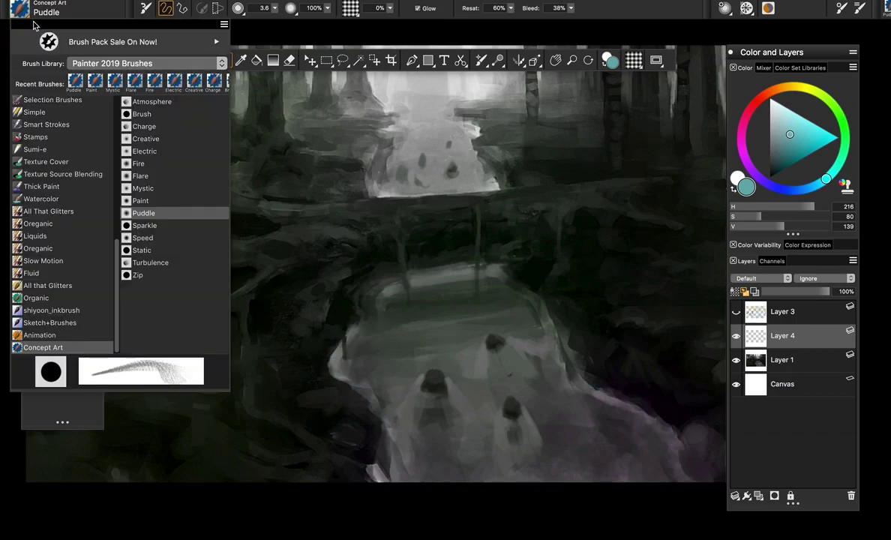
pyautogui.click(143, 226)
pyautogui.scroll(-3, 484, 264)
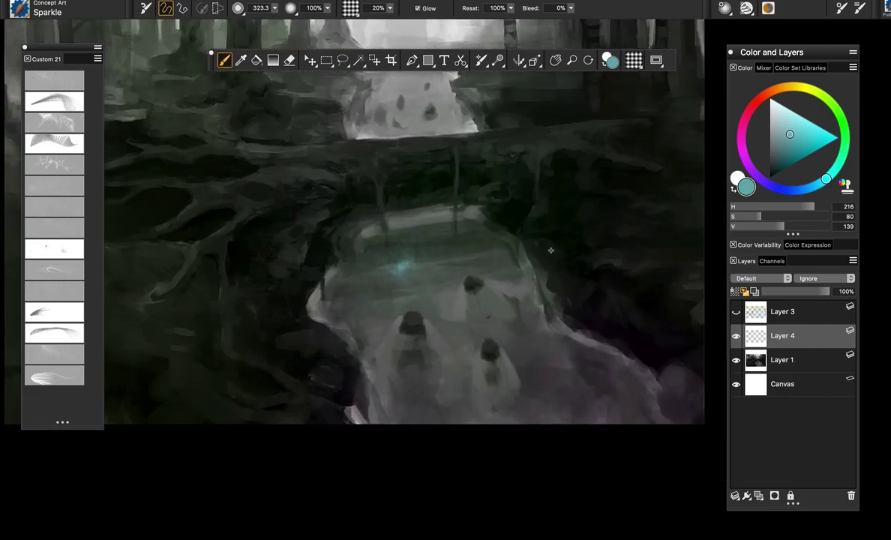
pyautogui.hotkey('ctrl', 'z')
pyautogui.hotkey('ctrl', 'z')
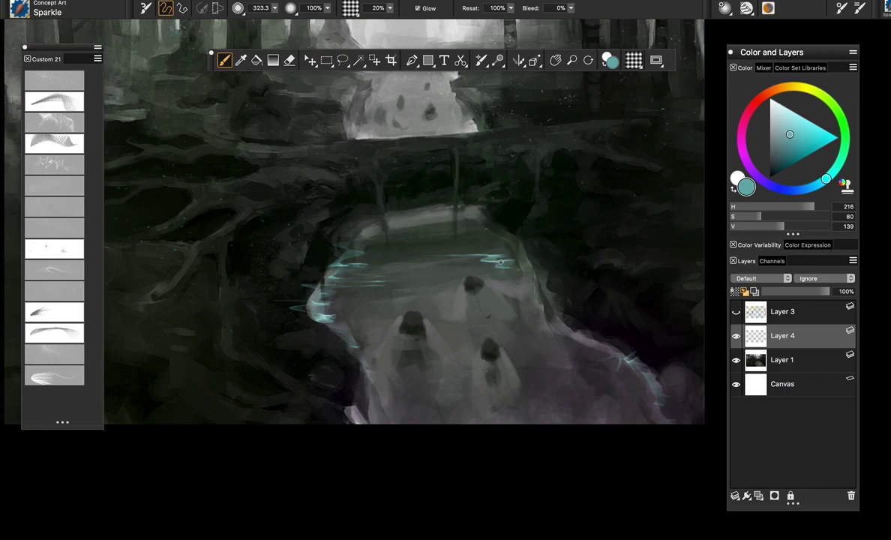
# - Paint teal Sparkle bursts at size 323.3 over the ripples at the pool's right and left edges and on the lower right bank
pyautogui.moveTo(502, 261); pyautogui.dragTo(471, 255)
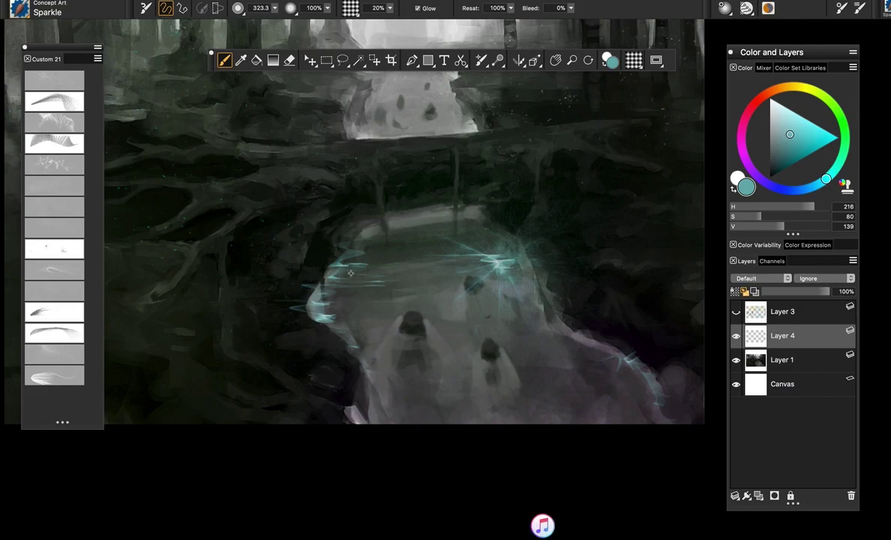
pyautogui.moveTo(347, 265); pyautogui.dragTo(329, 262)
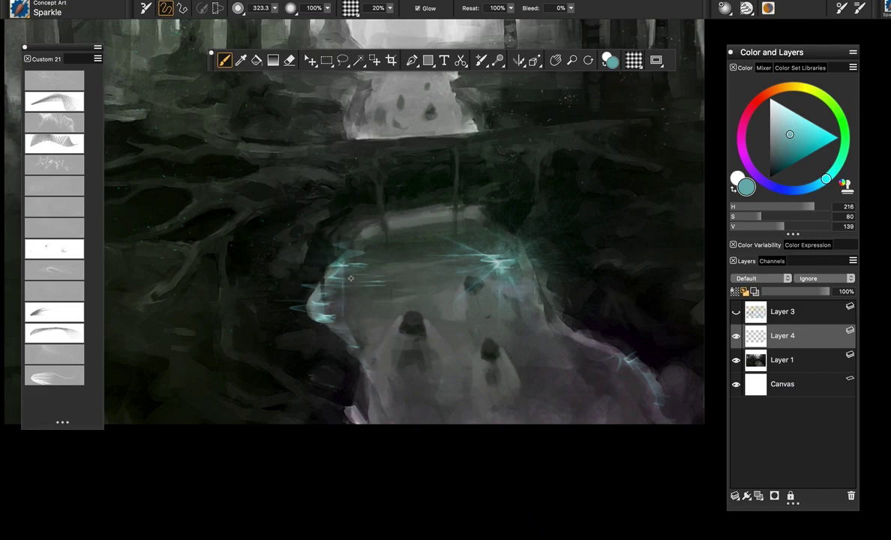
pyautogui.moveTo(305, 231); pyautogui.dragTo(323, 254)
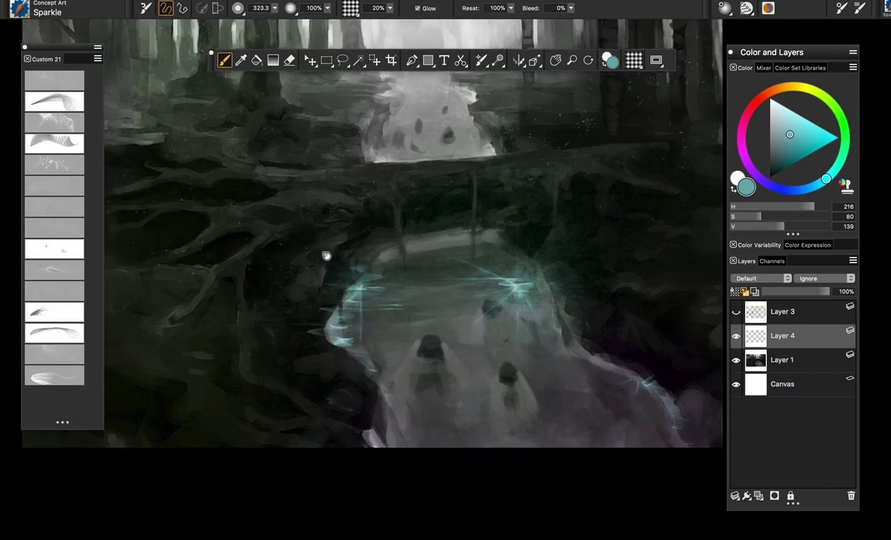
pyautogui.scroll(1, 328, 254)
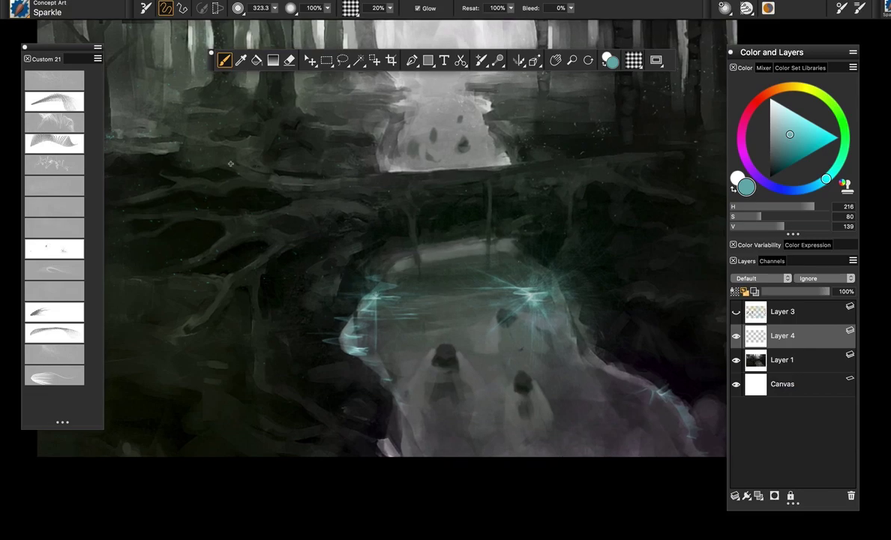
# - Choose the Speed brush at size 70.1, try a stroke near the upper stream and undo it
pyautogui.click(69, 292)
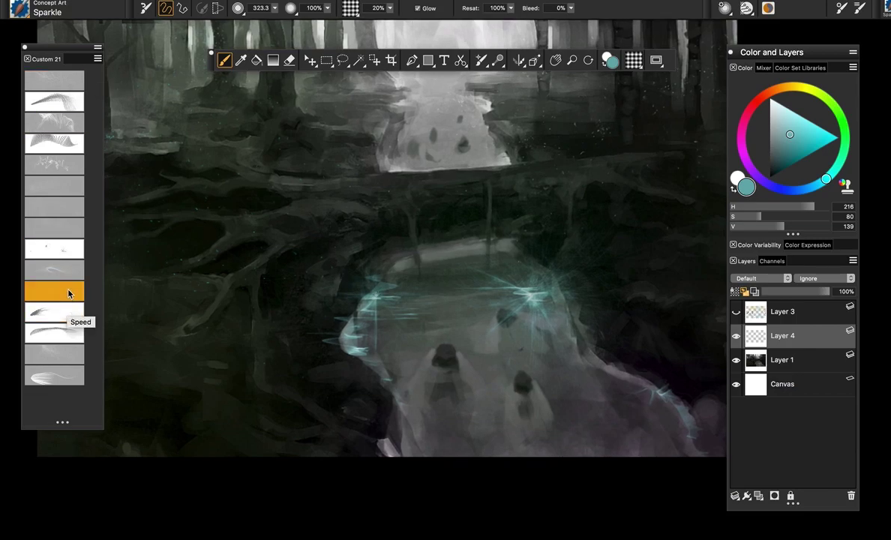
pyautogui.click(54, 312)
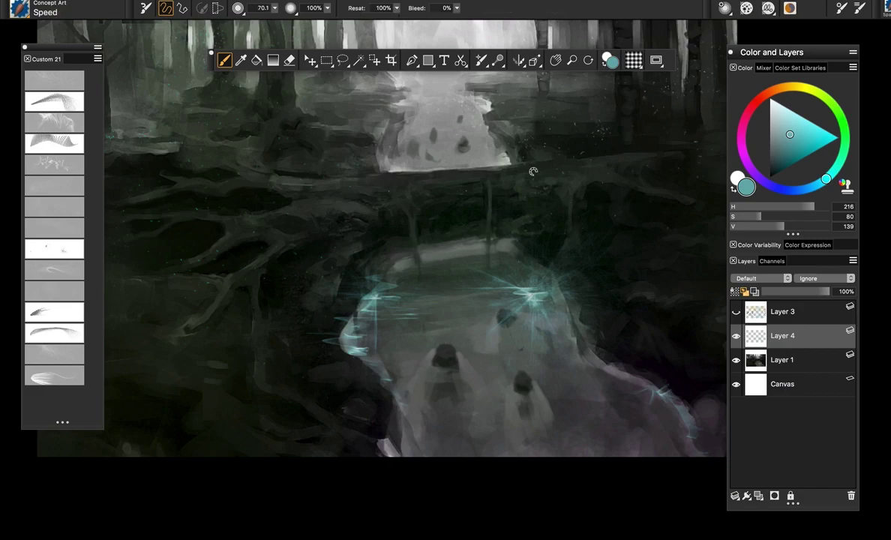
pyautogui.moveTo(398, 124); pyautogui.dragTo(417, 162)
pyautogui.hotkey('ctrl', 'z')
# - Sample and adjust a dark green from the left bank to H 149, S 44 and V 40, undoing the trial stroke
pyautogui.moveTo(304, 242); pyautogui.dragTo(432, 247)
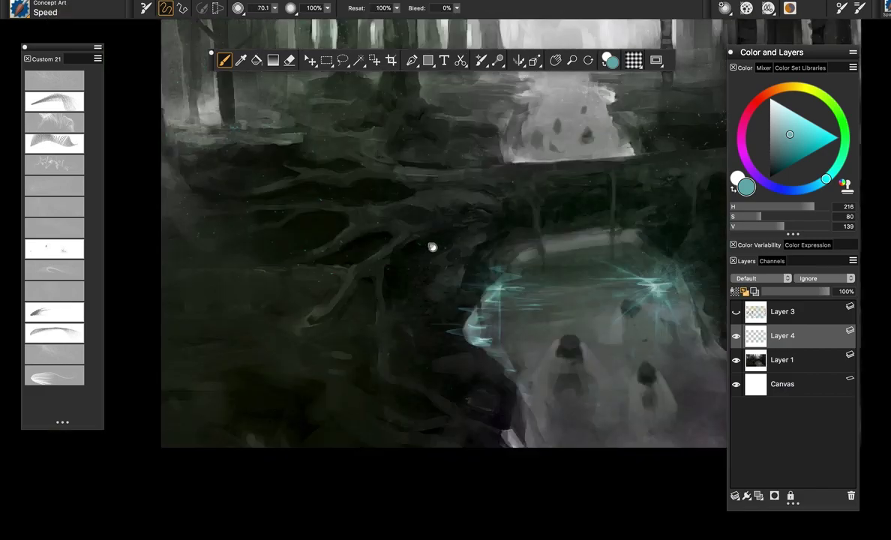
pyautogui.keyDown('alt'); pyautogui.click(371, 274); pyautogui.keyUp('alt')
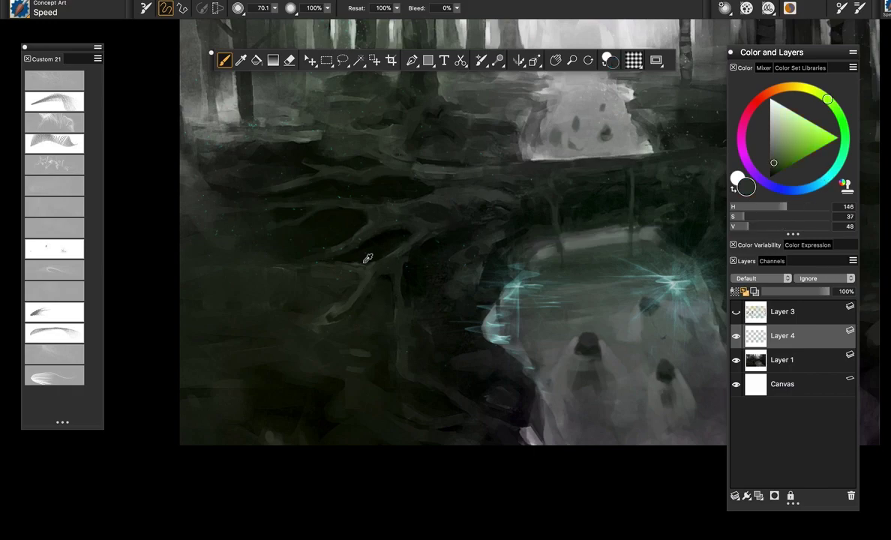
pyautogui.click(782, 154)
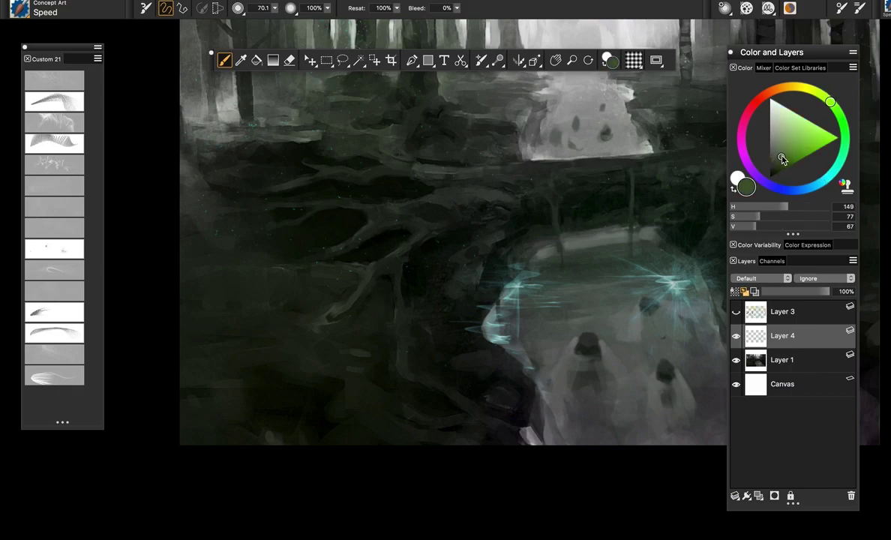
pyautogui.moveTo(244, 360); pyautogui.dragTo(271, 355)
pyautogui.press('super+z')
pyautogui.keyDown('alt'); pyautogui.click(370, 350); pyautogui.keyUp('alt')
# - Paint curved dark green grass blades with the Speed brush over the lower left bank below the roots
pyautogui.moveTo(246, 398); pyautogui.dragTo(350, 348)
pyautogui.moveTo(297, 387); pyautogui.dragTo(352, 350)
pyautogui.moveTo(249, 375)
pyautogui.mouseDown()
pyautogui.moveTo(284, 330)
pyautogui.moveTo(270, 328)
pyautogui.mouseUp()
pyautogui.moveTo(196, 360); pyautogui.dragTo(230, 324)
pyautogui.moveTo(311, 395); pyautogui.dragTo(369, 360)
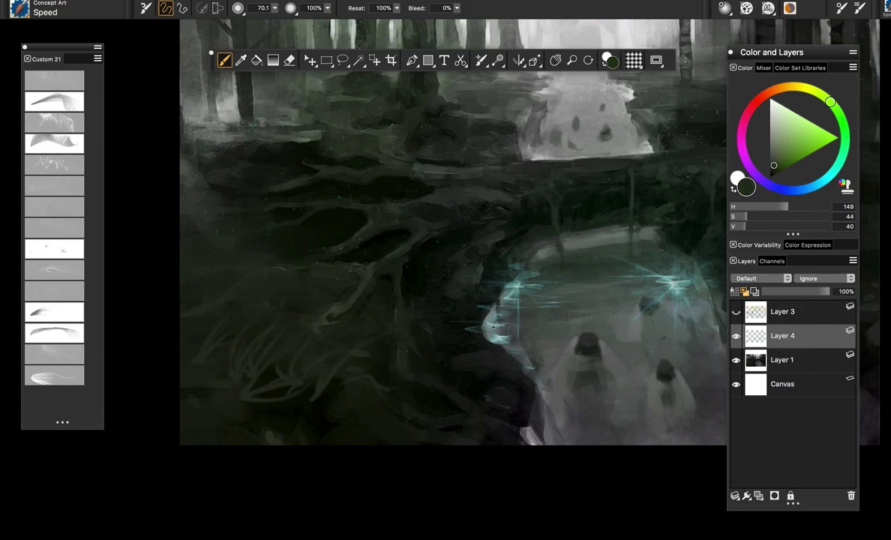
pyautogui.moveTo(449, 389); pyautogui.dragTo(415, 382)
pyautogui.hscroll(5, 350, 372)
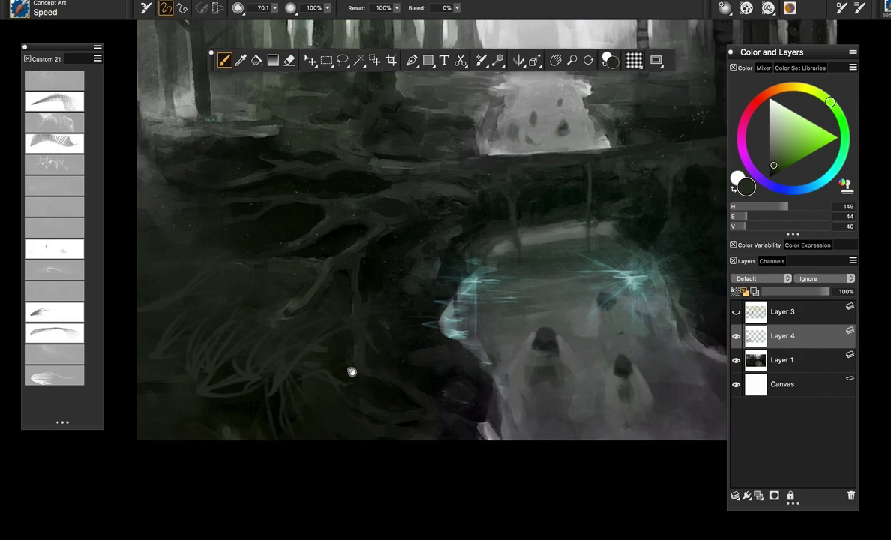
pyautogui.scroll(2, 615, 262)
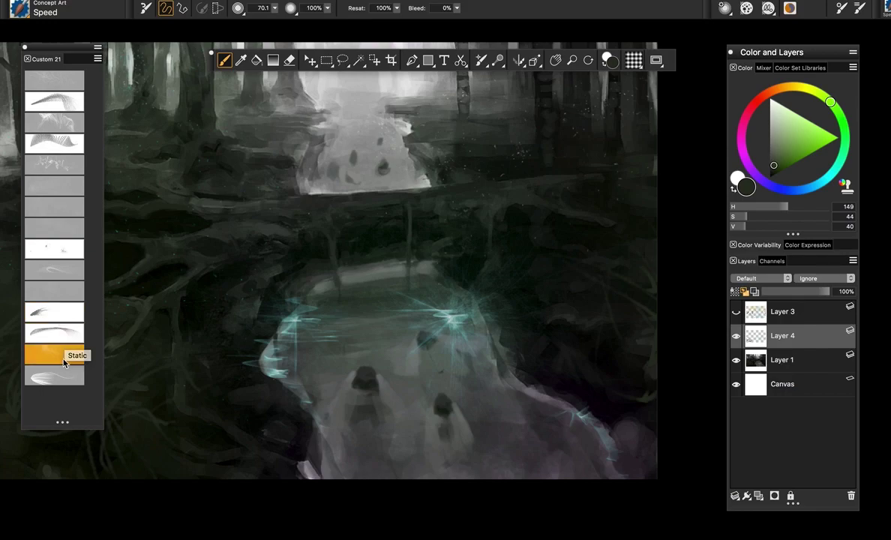
# - Choose the Static brush at size 44.4, try texture strokes around the upper stream and undo the stroke across the water
pyautogui.click(66, 333)
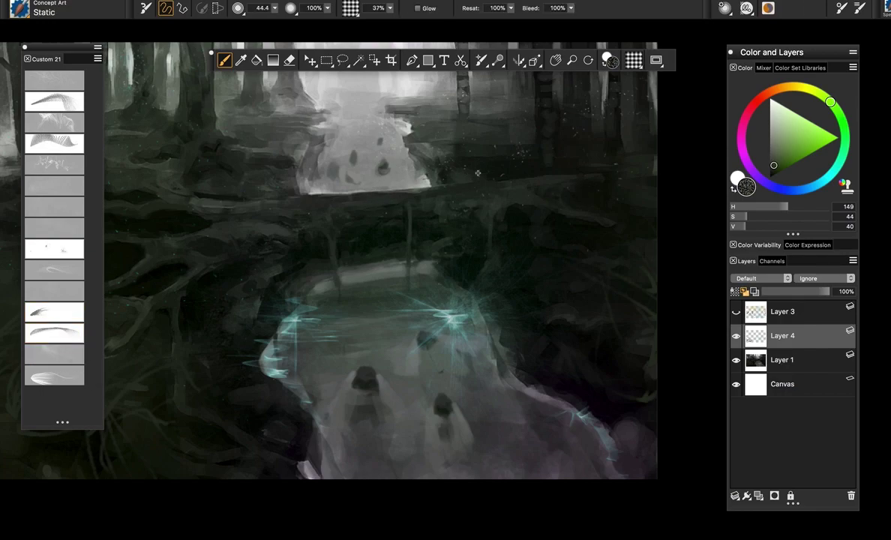
pyautogui.moveTo(473, 188); pyautogui.dragTo(564, 186)
pyautogui.moveTo(400, 207); pyautogui.dragTo(569, 227)
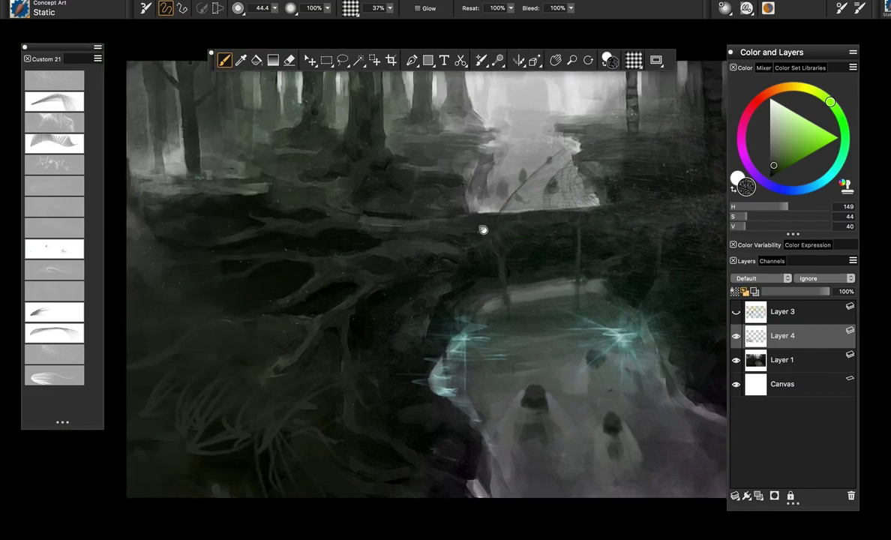
pyautogui.moveTo(483, 229); pyautogui.dragTo(419, 232)
pyautogui.hotkey('ctrl', 'z')
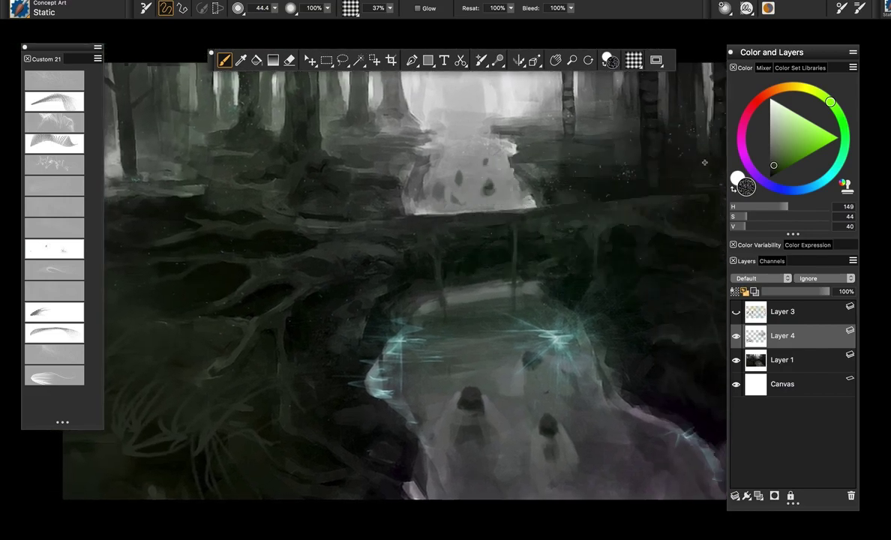
# - Set a dark grey (H 85, S 0, V 43) and brush Static texture over the left bank at 10% opacity
pyautogui.moveTo(780, 167); pyautogui.dragTo(769, 164)
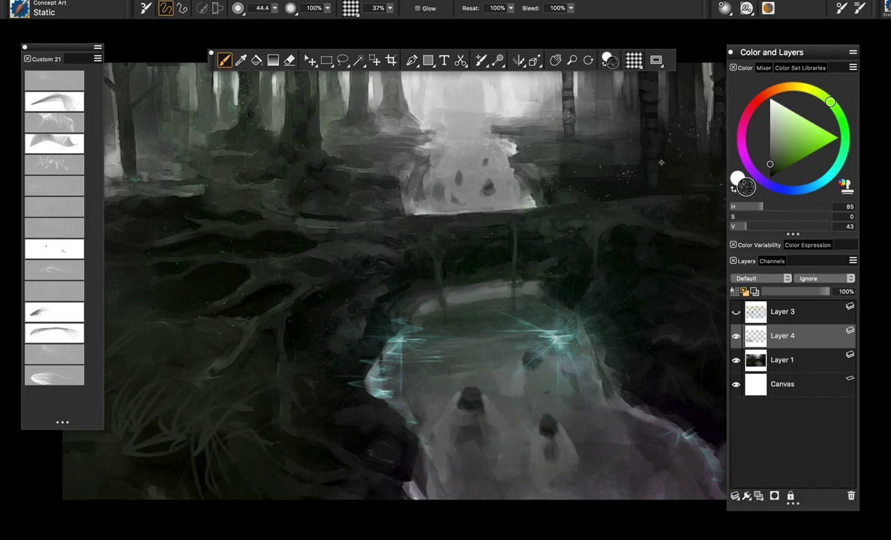
pyautogui.press('1')
pyautogui.moveTo(289, 223); pyautogui.dragTo(399, 251)
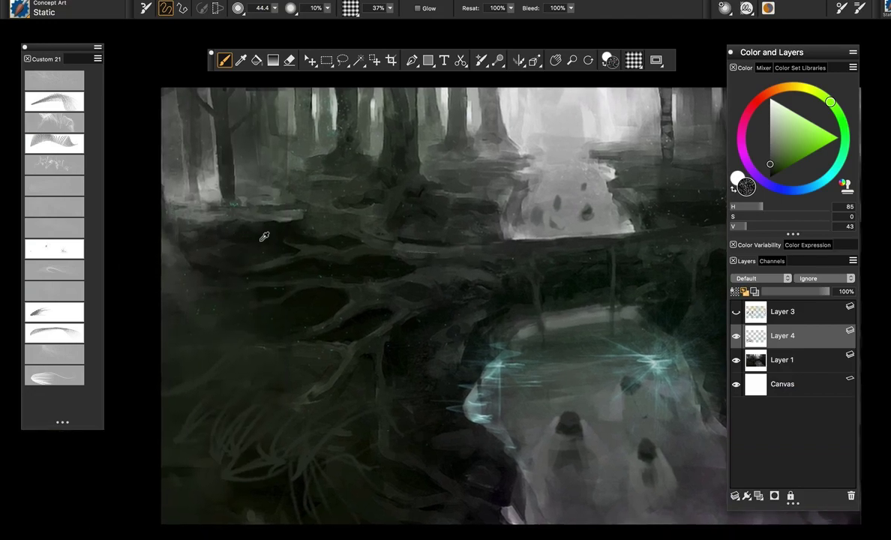
pyautogui.moveTo(234, 218); pyautogui.dragTo(280, 219)
# - Raise the Static brush's opacity to 20% at size 33.3 and texture the roots and banks around the stream
pyautogui.press('2')
pyautogui.moveTo(248, 219); pyautogui.dragTo(264, 238)
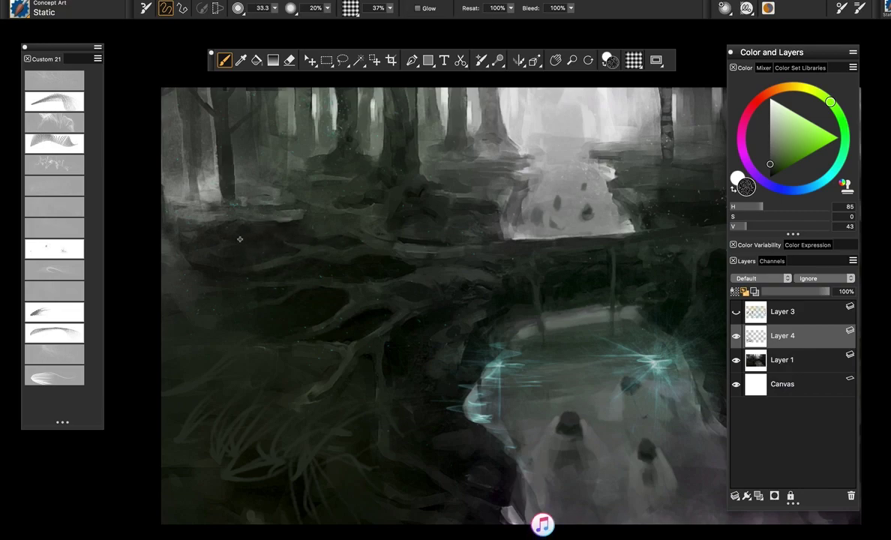
pyautogui.moveTo(438, 253); pyautogui.dragTo(408, 248)
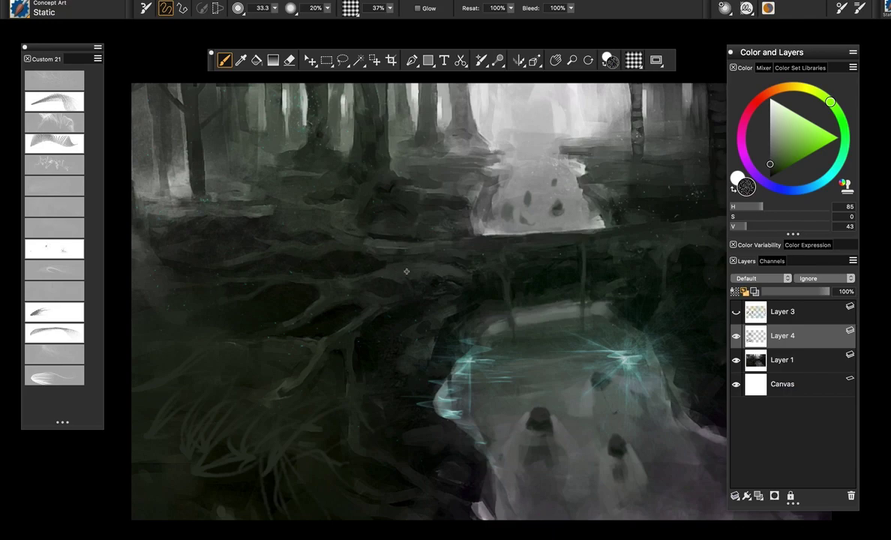
pyautogui.moveTo(552, 303); pyautogui.dragTo(424, 298)
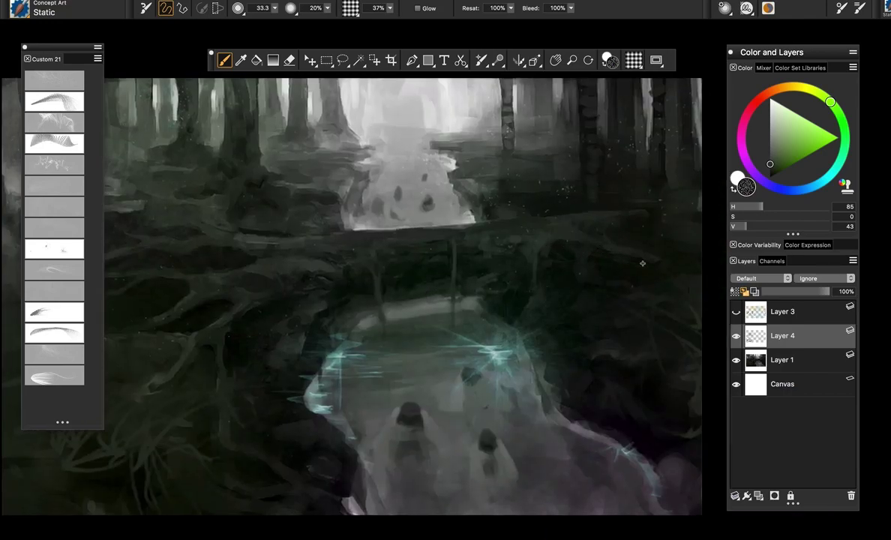
pyautogui.hscroll(-5, 477, 252)
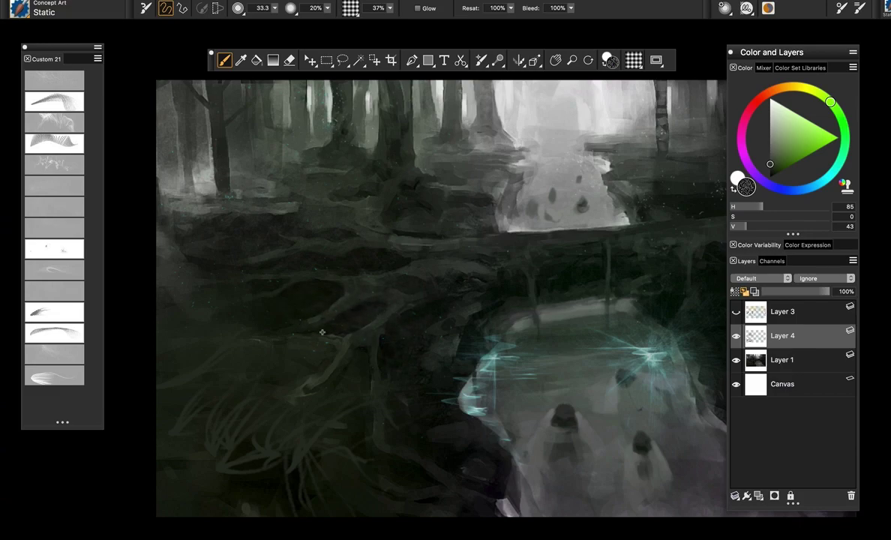
pyautogui.hscroll(2, 415, 314)
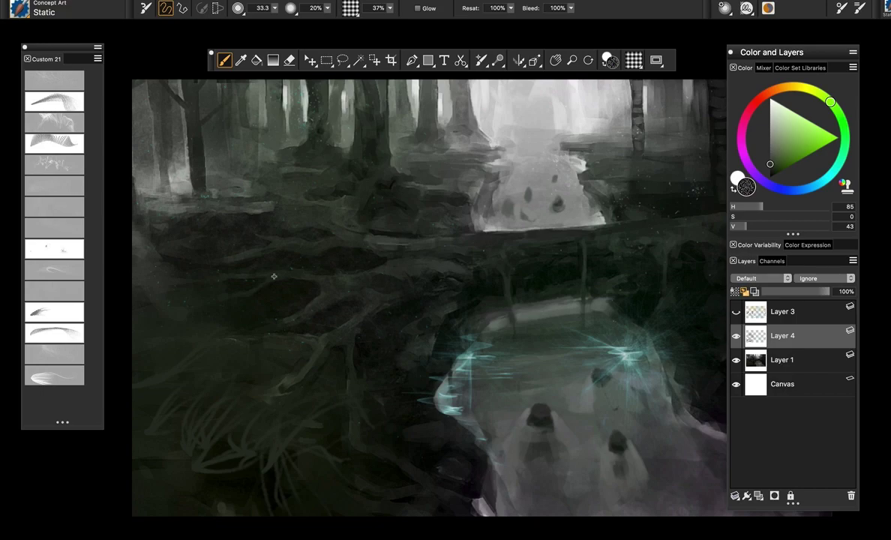
# - Choose the Turbulence brush, sample a mid grey beside the upper stream and try a stroke there at size 88.7, undoing it
pyautogui.click(65, 357)
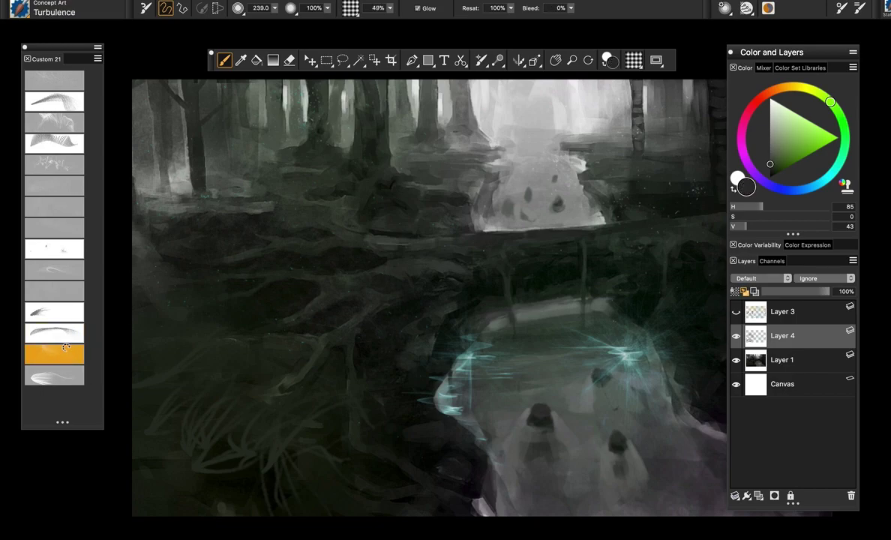
pyautogui.scroll(2, 534, 229)
pyautogui.moveTo(535, 230); pyautogui.dragTo(533, 231)
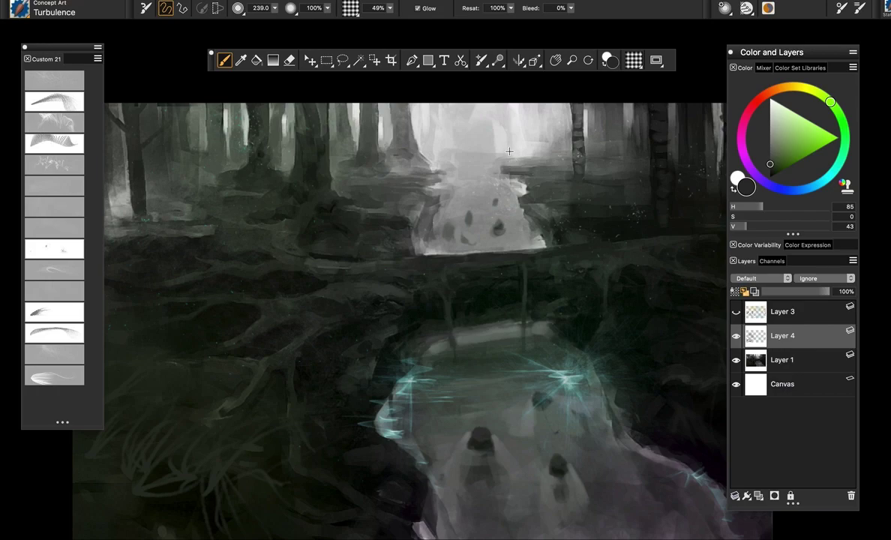
pyautogui.moveTo(504, 143); pyautogui.dragTo(520, 196)
pyautogui.moveTo(504, 170); pyautogui.dragTo(528, 170)
pyautogui.keyDown('alt'); pyautogui.click(534, 163); pyautogui.keyUp('alt')
pyautogui.moveTo(536, 130); pyautogui.dragTo(531, 212)
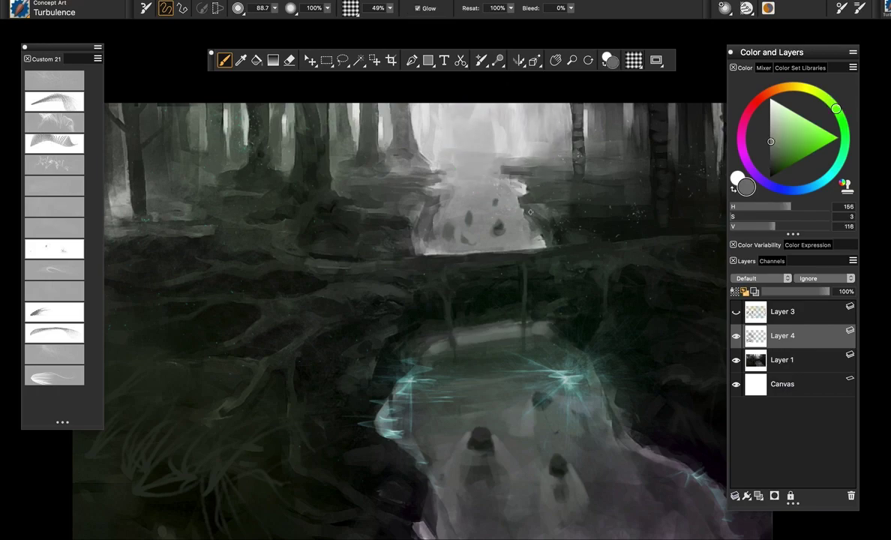
pyautogui.press('super+z')
# - Set the colour to white and paint Turbulence streaks at size 220.8 over the trees right of the upper stream, undoing the trial stroke
pyautogui.click(770, 99)
pyautogui.moveTo(536, 125); pyautogui.dragTo(550, 207)
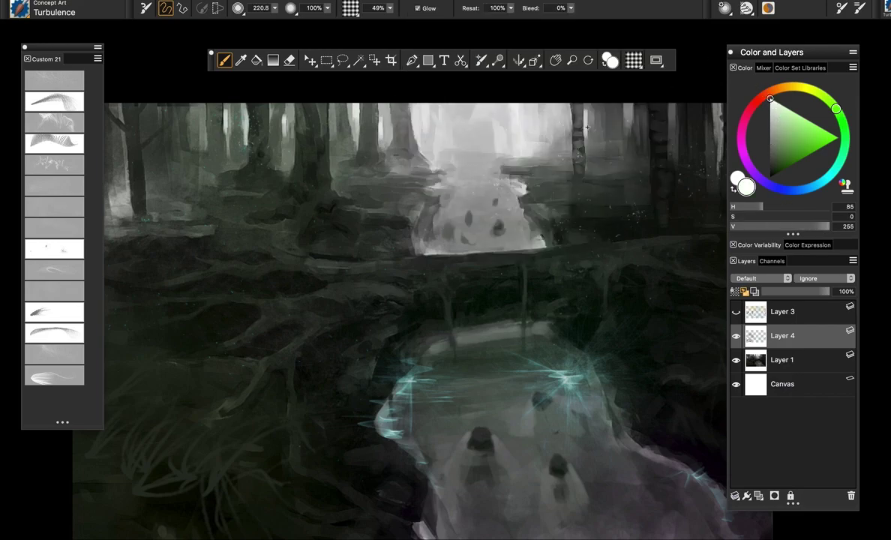
pyautogui.moveTo(587, 127); pyautogui.dragTo(590, 188)
pyautogui.press('super+z')
pyautogui.moveTo(612, 124); pyautogui.dragTo(571, 236)
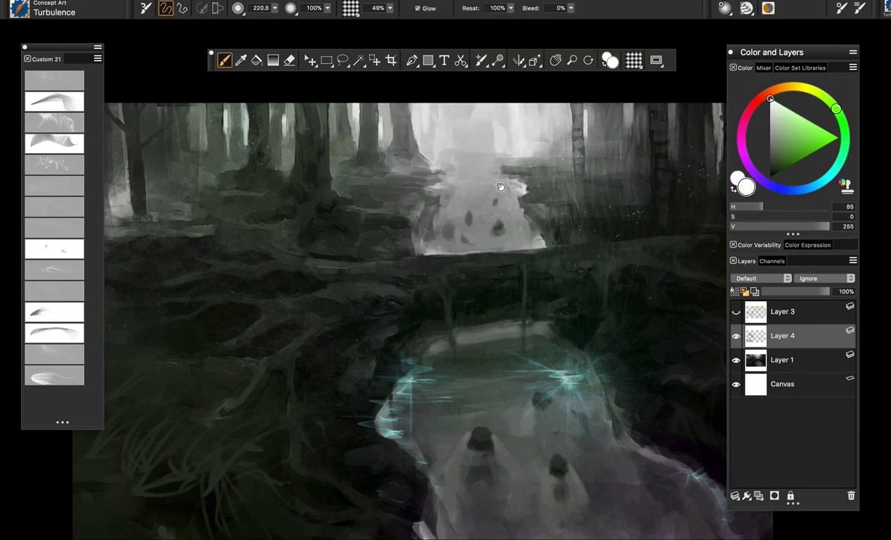
# - Paint faint white Turbulence streaks downward over the background trees left of the upper stream
pyautogui.moveTo(500, 187); pyautogui.dragTo(529, 202)
pyautogui.moveTo(384, 126); pyautogui.dragTo(341, 214)
pyautogui.moveTo(322, 126); pyautogui.dragTo(302, 196)
pyautogui.moveTo(271, 126); pyautogui.dragTo(258, 221)
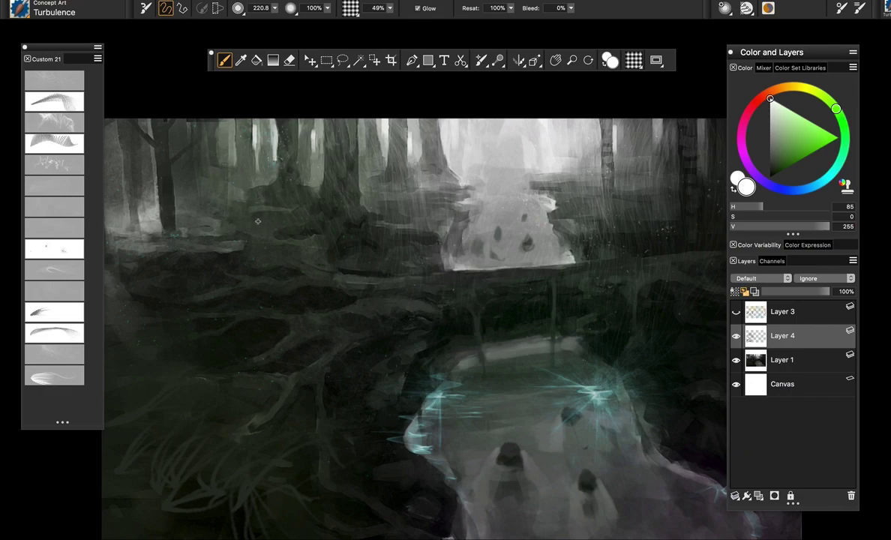
pyautogui.moveTo(207, 131); pyautogui.dragTo(211, 192)
# - Paint long white Turbulence streaks down the dark trees along the painting's far right edge
pyautogui.moveTo(591, 215); pyautogui.dragTo(454, 232)
pyautogui.moveTo(652, 157); pyautogui.dragTo(649, 237)
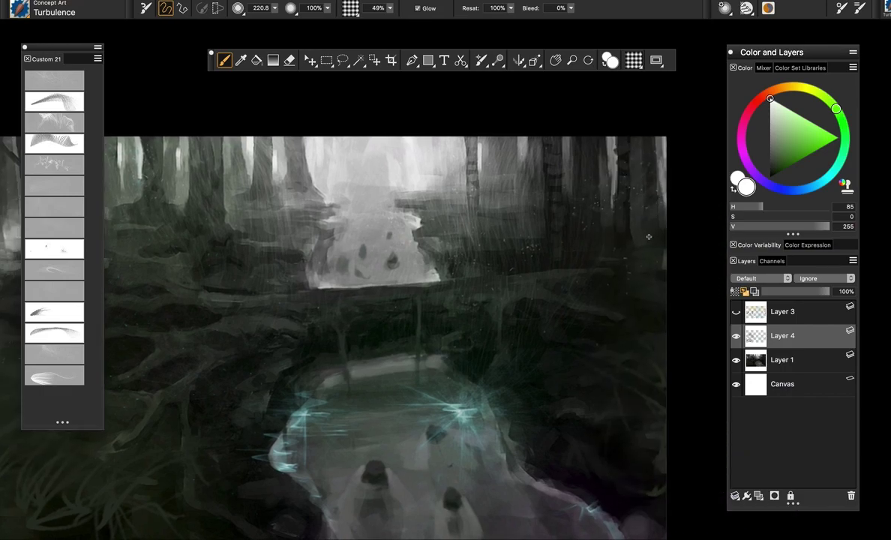
pyautogui.moveTo(649, 178); pyautogui.dragTo(620, 338)
# - Paint long rain-like white Turbulence streaks from the background over the log and down both sides of the lower pool
pyautogui.moveTo(507, 302); pyautogui.dragTo(568, 271)
pyautogui.moveTo(510, 184); pyautogui.dragTo(527, 400)
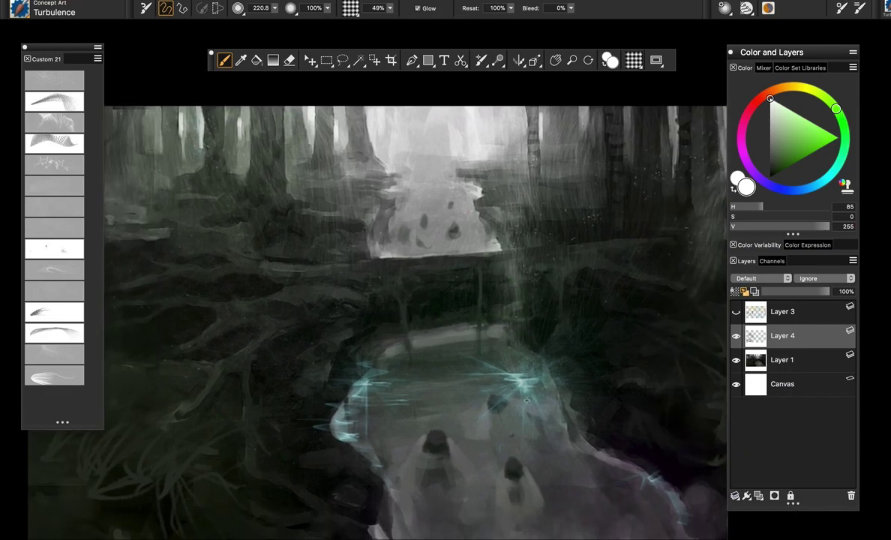
pyautogui.moveTo(525, 283); pyautogui.dragTo(499, 359)
pyautogui.moveTo(400, 247); pyautogui.dragTo(375, 317)
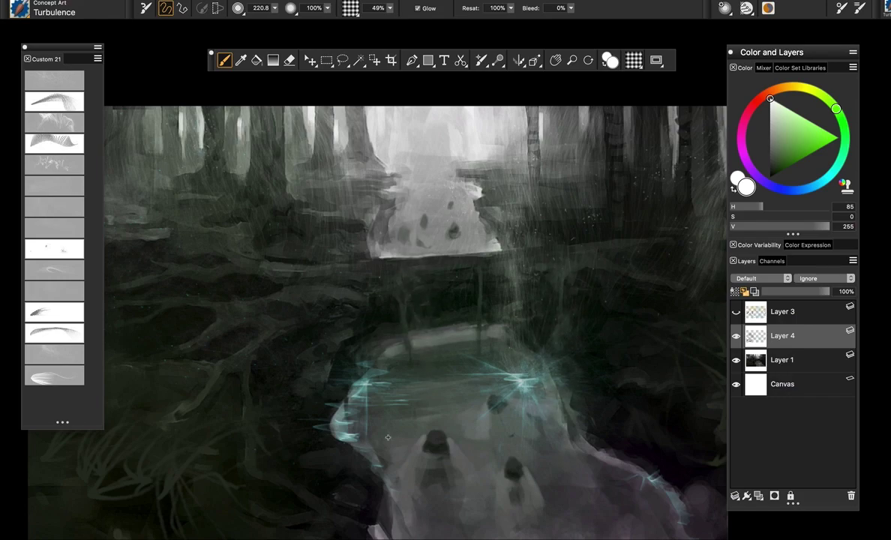
pyautogui.moveTo(378, 228); pyautogui.dragTo(345, 373)
pyautogui.moveTo(387, 309)
pyautogui.mouseDown()
pyautogui.moveTo(356, 439)
pyautogui.moveTo(382, 494)
pyautogui.mouseUp()
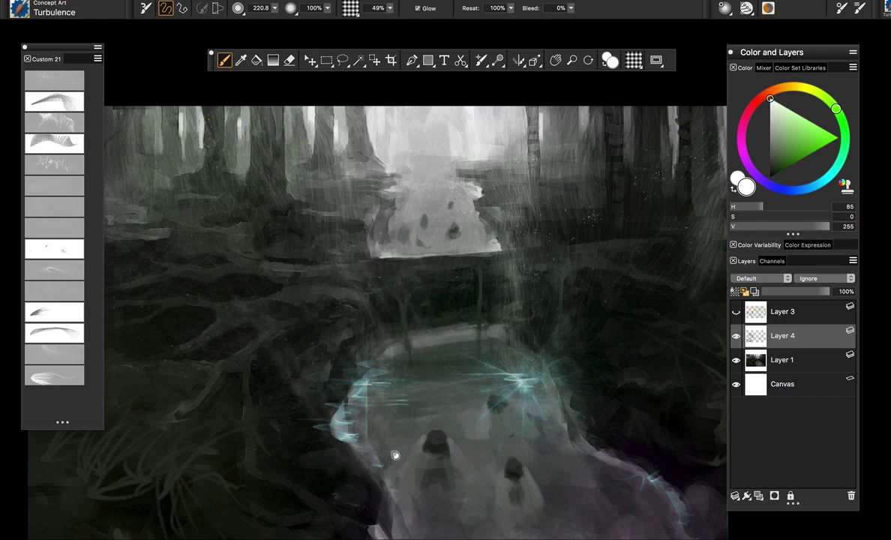
# - Choose the Zip brush and set its colour to a light green with H 145, S 113 and V 175
pyautogui.hscroll(-5, 395, 455)
pyautogui.scroll(-2, 395, 455)
pyautogui.click(60, 375)
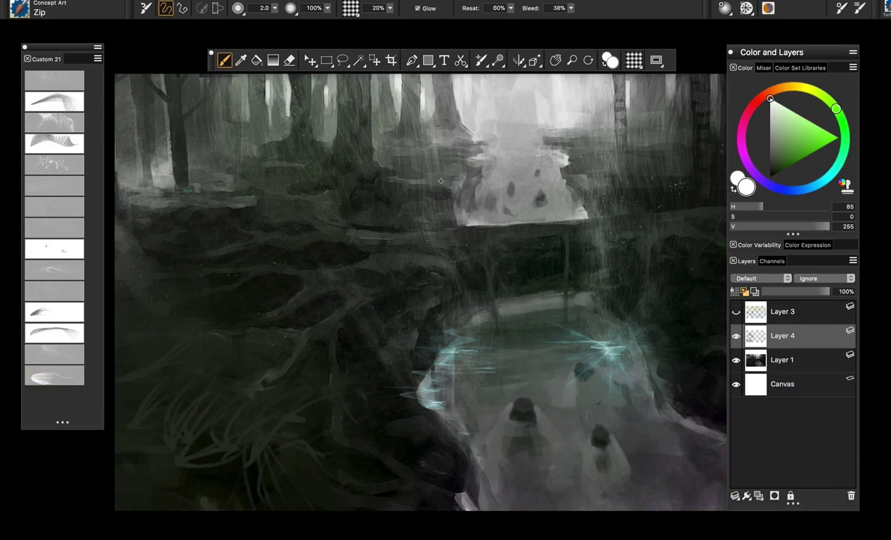
pyautogui.moveTo(739, 136); pyautogui.dragTo(754, 102)
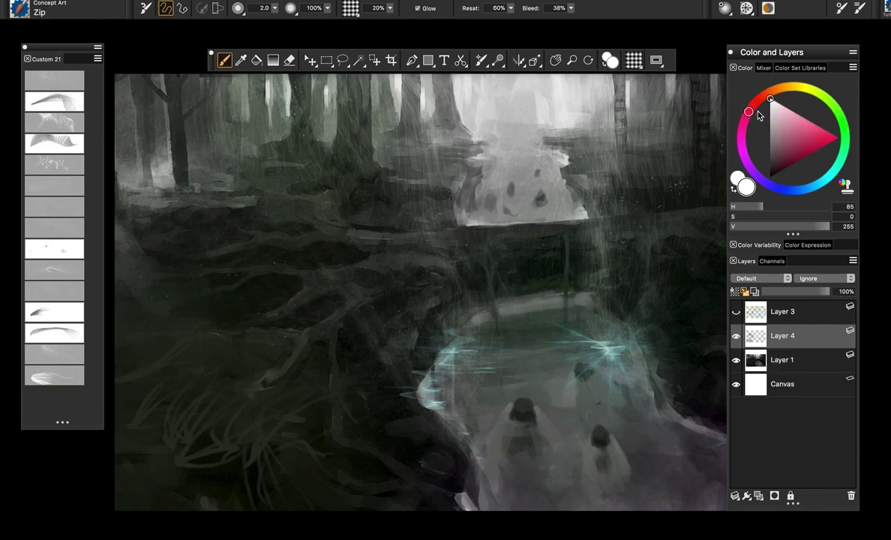
pyautogui.click(790, 126)
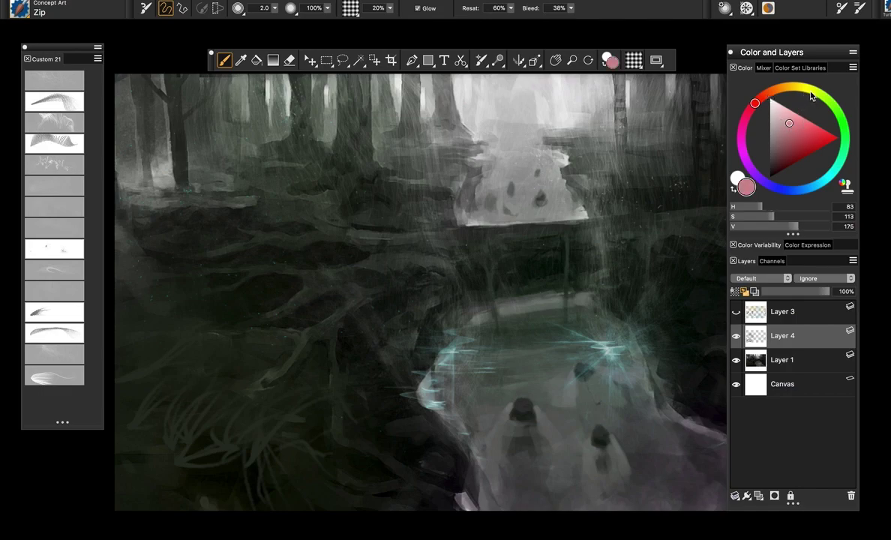
pyautogui.moveTo(754, 103); pyautogui.dragTo(827, 98)
# - Enlarge the Zip brush to 58.0 while trying light green strokes across the fallen log, and undo those strokes
pyautogui.moveTo(247, 226); pyautogui.dragTo(689, 180)
pyautogui.press('super+z')
pyautogui.moveTo(331, 212); pyautogui.dragTo(360, 223)
pyautogui.moveTo(276, 222); pyautogui.dragTo(726, 203)
pyautogui.press('super+z')
pyautogui.press('super+z')
# - Paint subtle green Zip streaks along the fallen log at 10% opacity, undoing the strokes that do not fit
pyautogui.moveTo(594, 231); pyautogui.dragTo(463, 247)
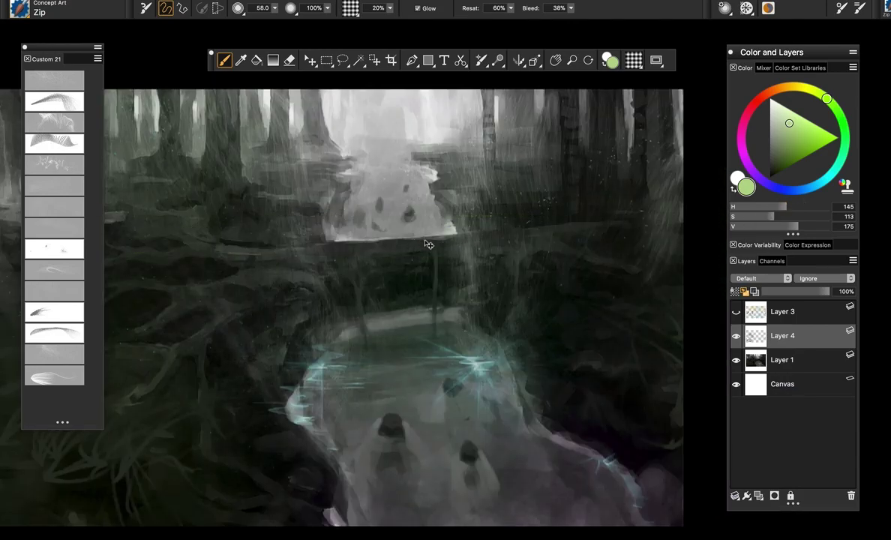
pyautogui.press('1')
pyautogui.moveTo(201, 226); pyautogui.dragTo(578, 219)
pyautogui.press('super+z')
pyautogui.moveTo(194, 257); pyautogui.dragTo(628, 219)
pyautogui.moveTo(214, 264); pyautogui.dragTo(515, 250)
pyautogui.press('super+z')
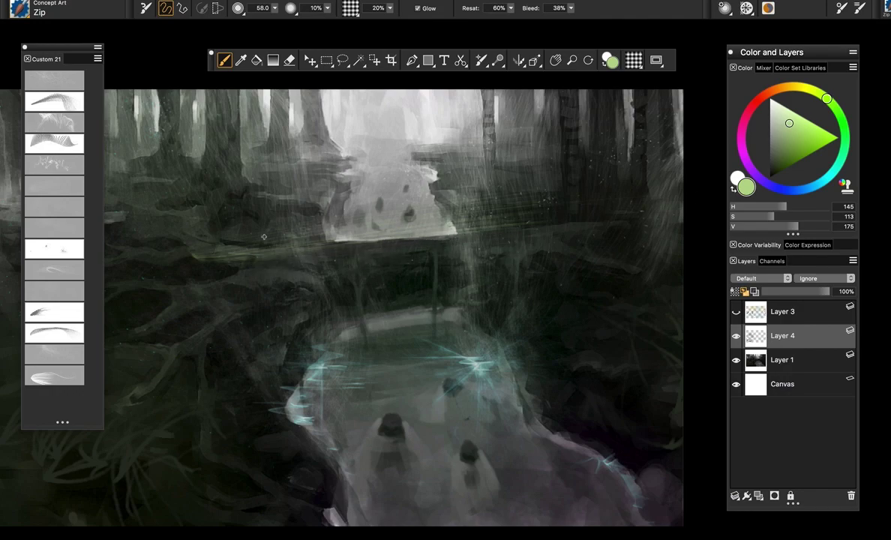
pyautogui.moveTo(223, 229); pyautogui.dragTo(528, 232)
# - Raise the Zip brush's opacity to 50% and then 80%, trying bright green strokes across the upper stream and undoing them
pyautogui.press('5')
pyautogui.moveTo(174, 222); pyautogui.dragTo(642, 213)
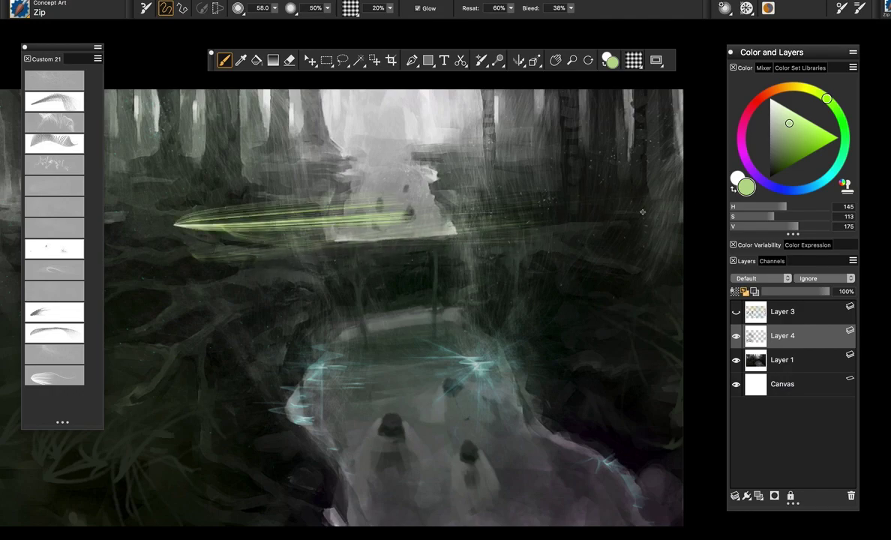
pyautogui.press('8')
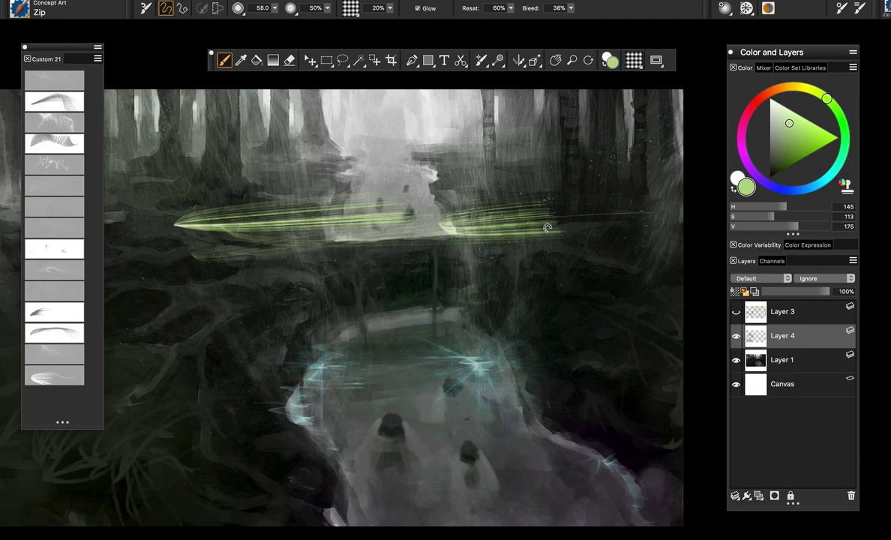
pyautogui.moveTo(307, 211); pyautogui.dragTo(663, 188)
pyautogui.press('super+z')
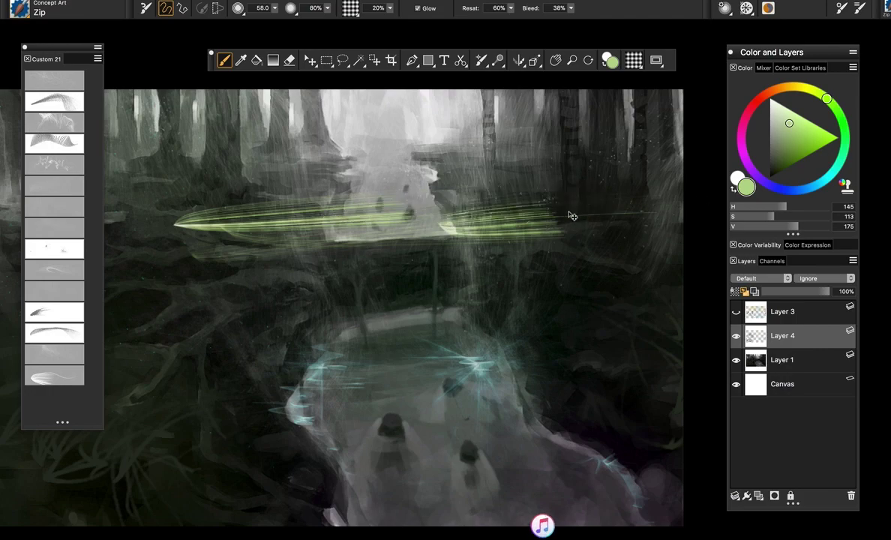
pyautogui.press('super+z')
# - Paint a broad bright green Zip streak from the left bank along the fallen log at 80% opacity
pyautogui.moveTo(247, 216); pyautogui.dragTo(488, 225)
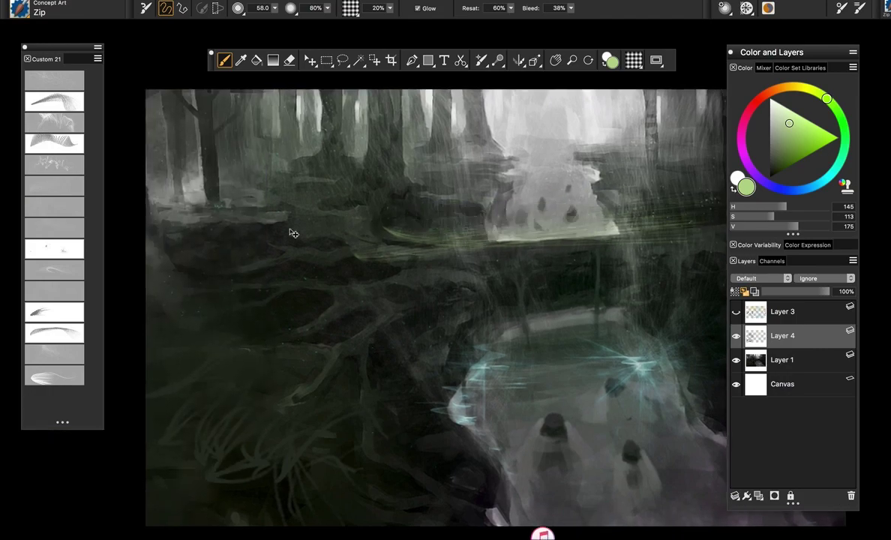
pyautogui.moveTo(266, 237)
pyautogui.mouseDown()
pyautogui.moveTo(693, 230)
pyautogui.moveTo(712, 218)
pyautogui.mouseUp()
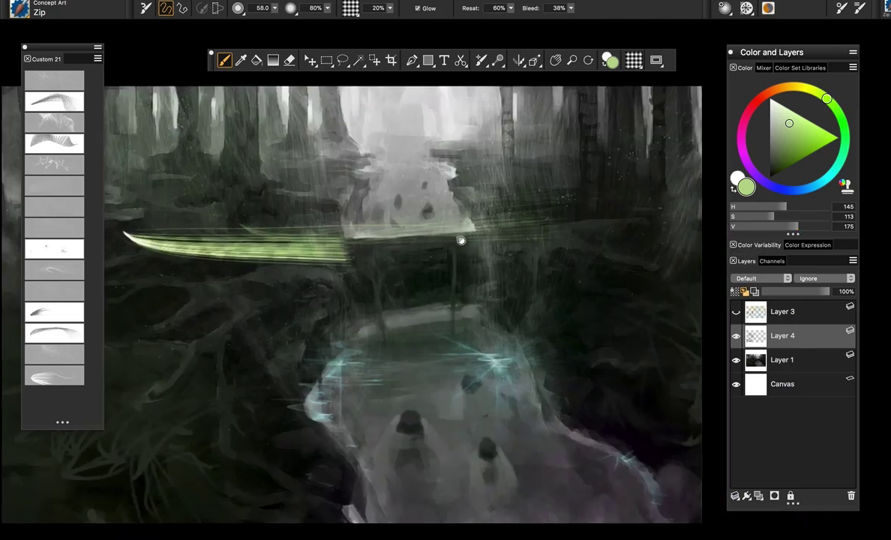